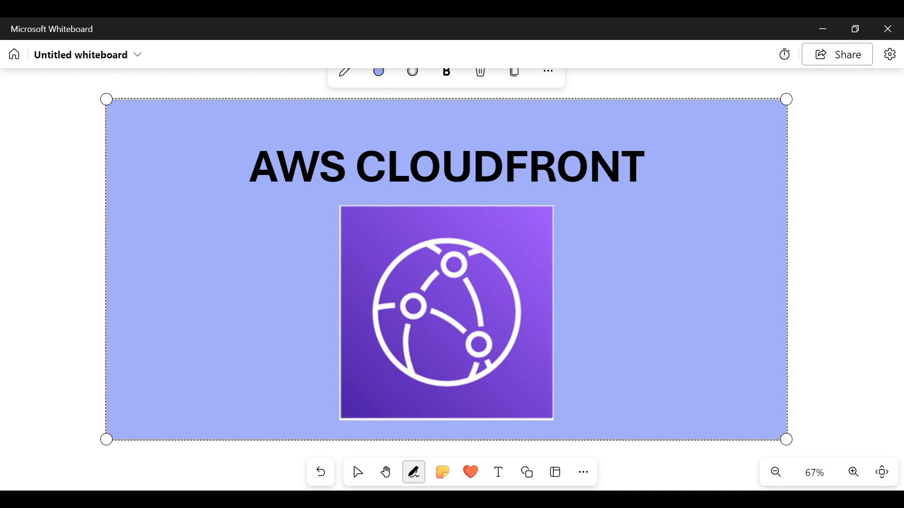
With the black pen, draw an arrow from the user to the edge location, circle its icon, and draw the cached response returning to the user
click(353, 463)
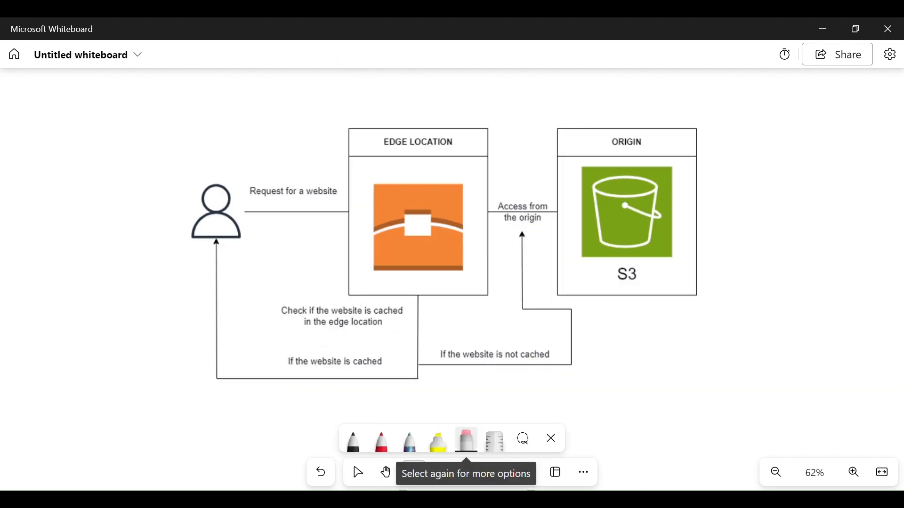
click(353, 445)
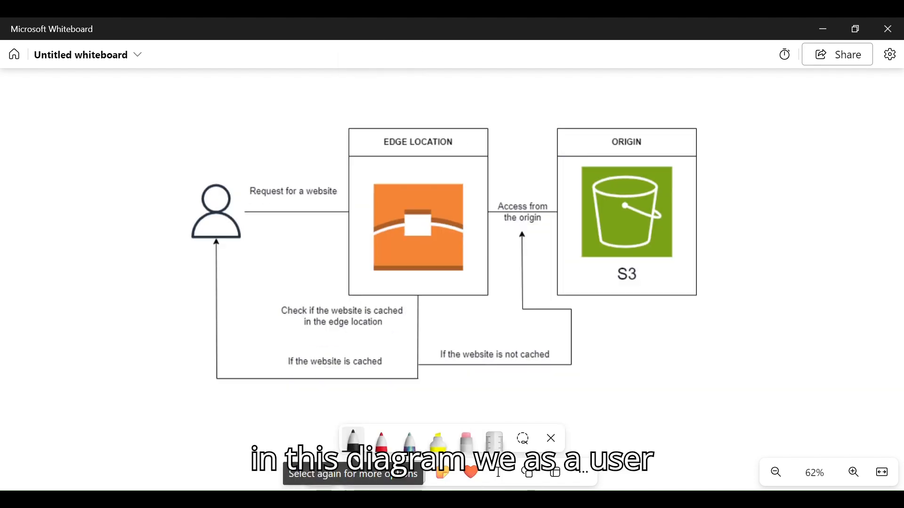
mouse_move(218, 149)
mouse_down()
mouse_move(221, 160)
mouse_move(271, 157)
mouse_move(331, 170)
mouse_move(324, 176)
mouse_move(335, 158)
mouse_up()
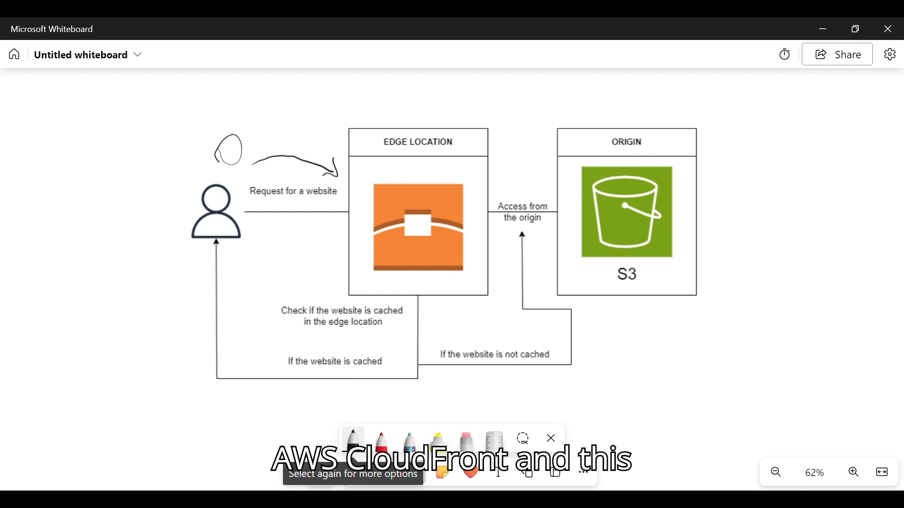
click(372, 175)
mouse_move(360, 190)
mouse_down()
mouse_move(374, 257)
mouse_move(444, 177)
mouse_move(372, 187)
mouse_up()
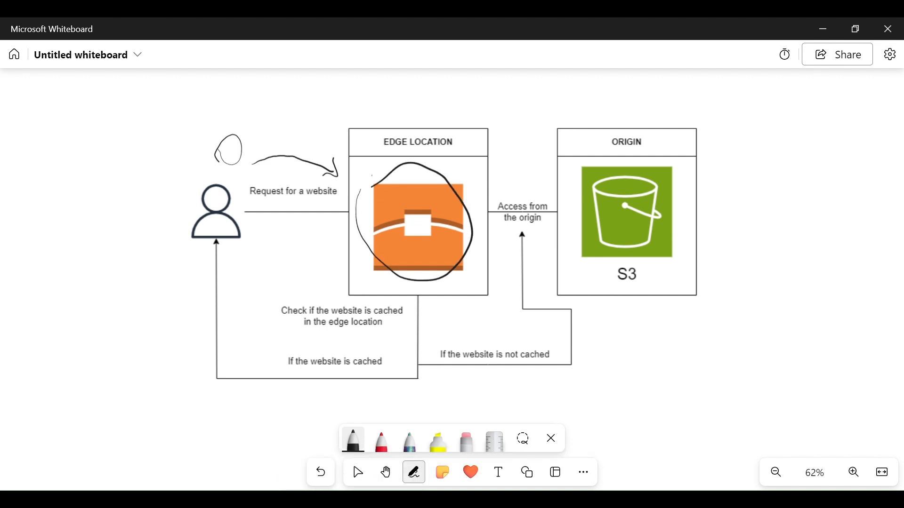
mouse_move(450, 181)
mouse_down()
mouse_move(470, 142)
mouse_move(477, 147)
mouse_up()
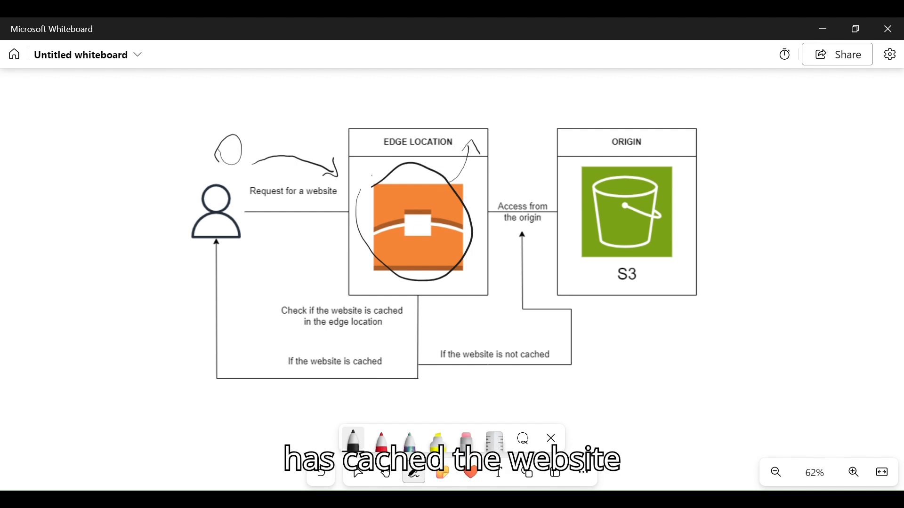
mouse_move(483, 135)
mouse_down()
mouse_move(476, 114)
mouse_move(352, 96)
mouse_move(297, 153)
mouse_up()
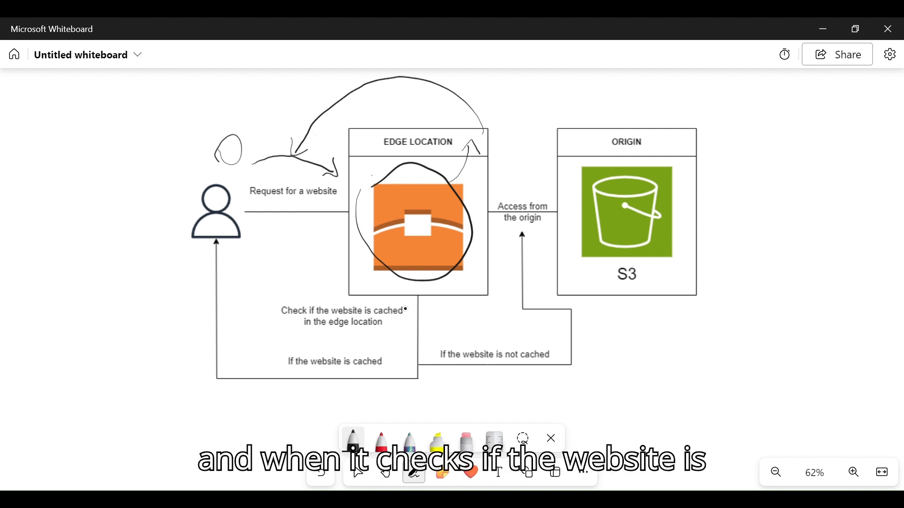
Circle the cache-check branch, underline S3, and draw the not-cached path to the origin, back to the edge location and on to the user
mouse_move(406, 309)
mouse_down()
mouse_move(421, 307)
mouse_move(400, 316)
mouse_up()
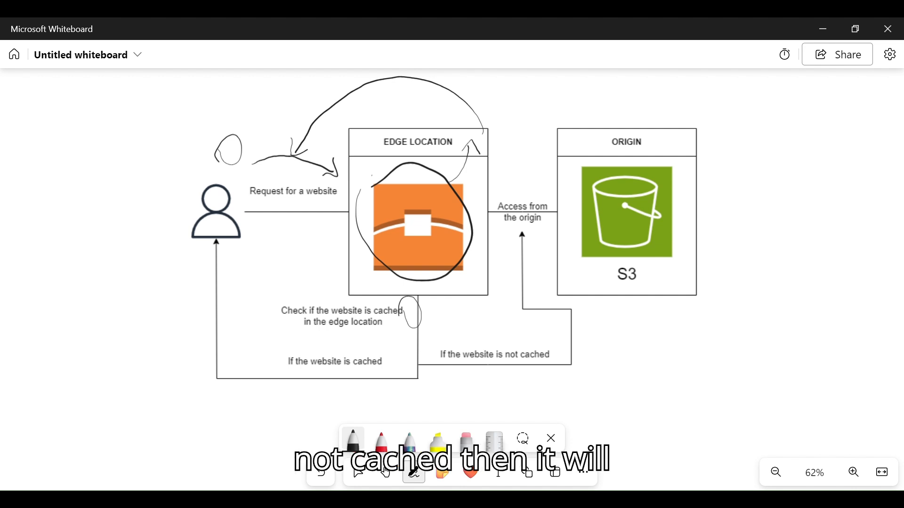
mouse_move(429, 374)
mouse_down()
mouse_move(551, 364)
mouse_move(532, 284)
mouse_move(535, 241)
mouse_move(550, 235)
mouse_move(556, 247)
mouse_up()
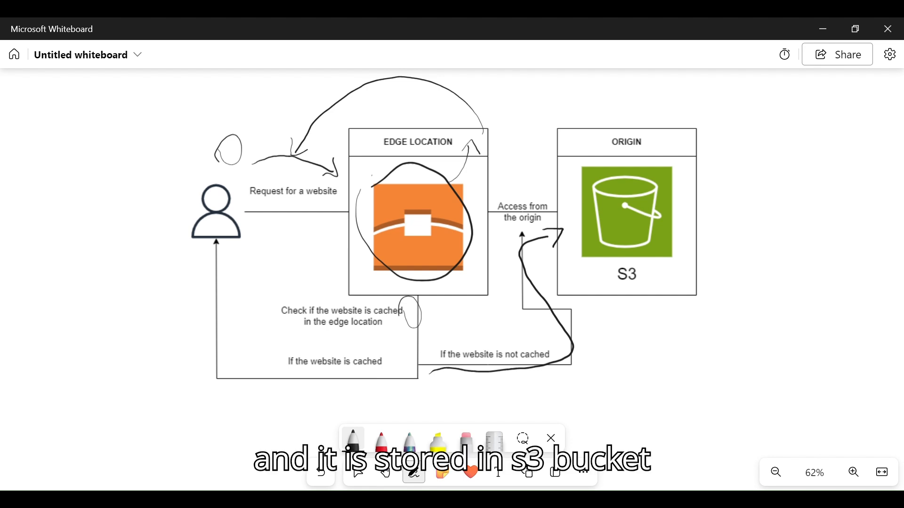
drag(621, 288, 654, 277)
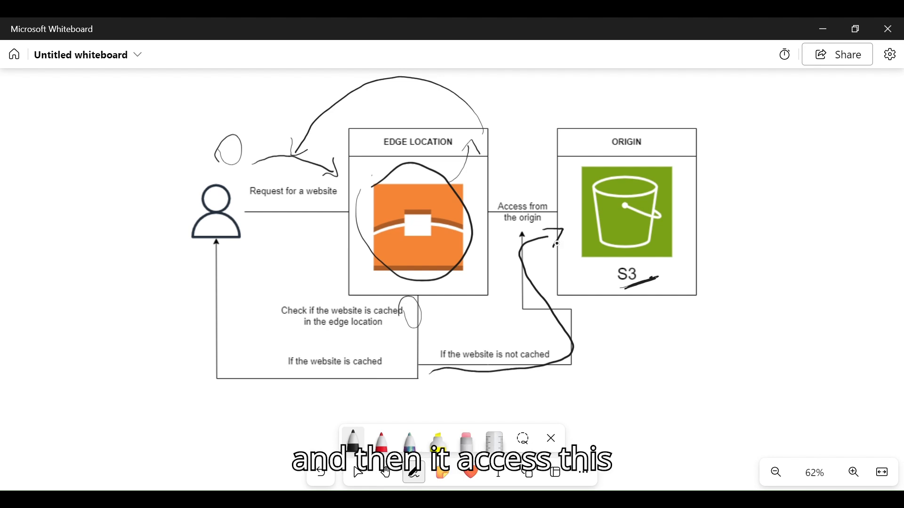
mouse_move(551, 234)
mouse_down()
mouse_move(525, 242)
mouse_move(495, 371)
mouse_move(446, 288)
mouse_move(459, 297)
mouse_up()
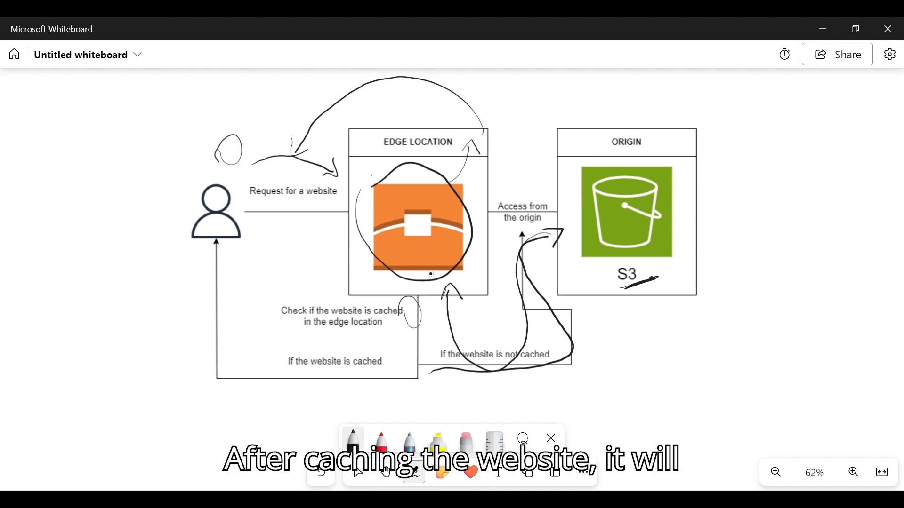
mouse_move(415, 357)
mouse_down()
mouse_move(404, 375)
mouse_move(274, 383)
mouse_move(215, 320)
mouse_move(216, 254)
mouse_move(198, 272)
mouse_up()
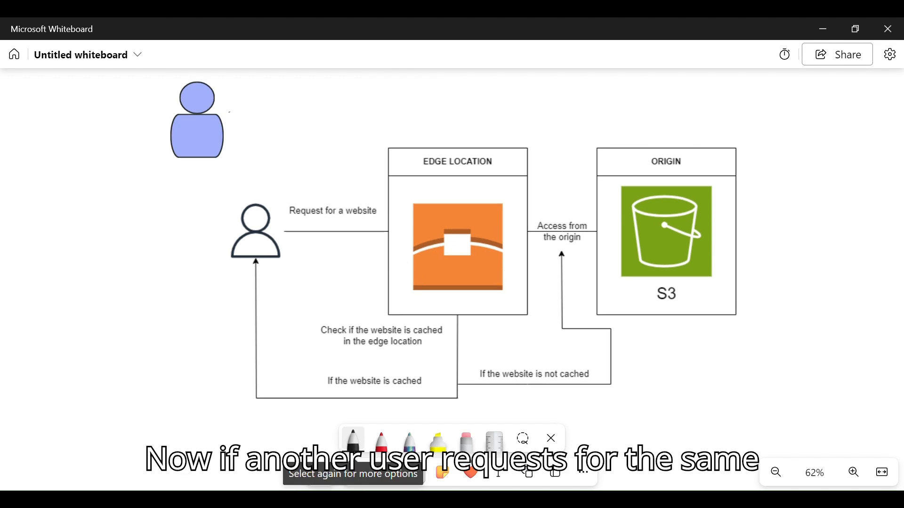
Draw the blue user's request arrow, circle the EDGE LOCATION heading, and sketch the S3 path and the response from the edge location
mouse_move(235, 140)
mouse_down()
mouse_move(242, 133)
mouse_move(325, 199)
mouse_move(342, 178)
mouse_up()
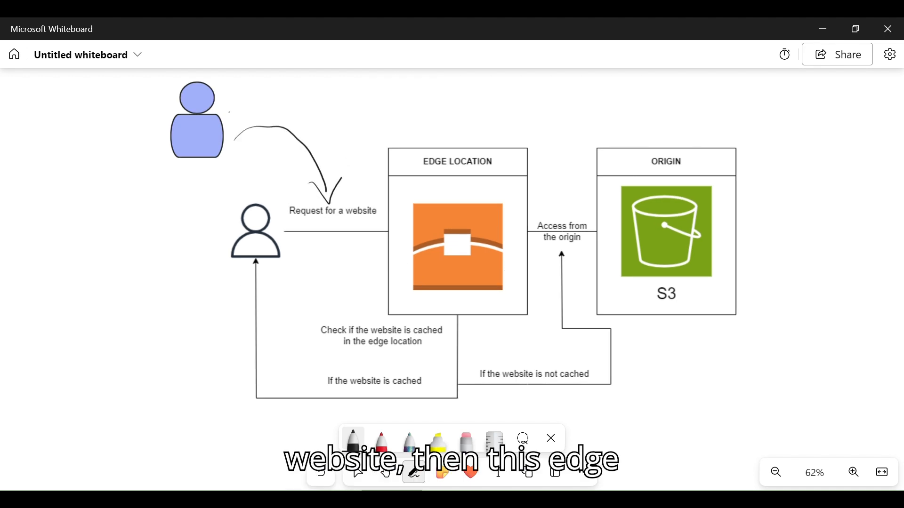
mouse_move(433, 144)
mouse_down()
mouse_move(477, 184)
mouse_move(414, 153)
mouse_up()
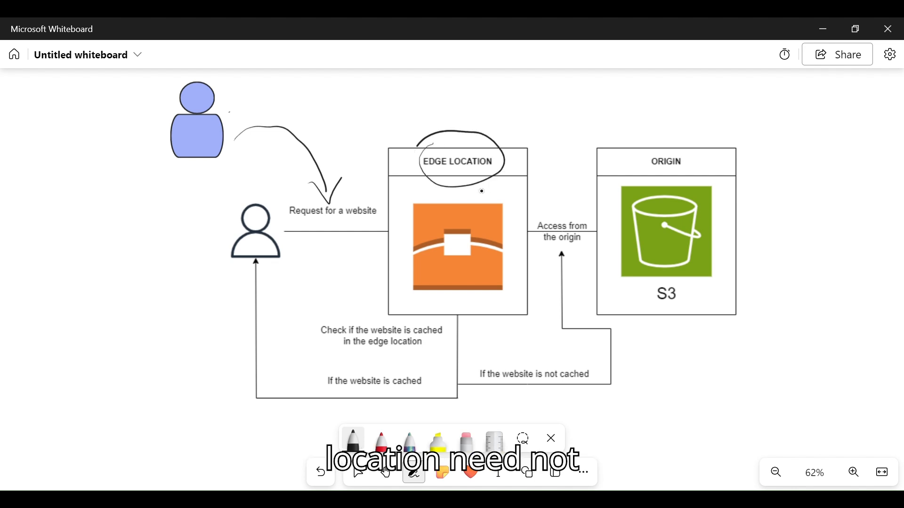
mouse_move(481, 189)
mouse_down()
mouse_move(510, 252)
mouse_move(520, 342)
mouse_move(529, 348)
mouse_move(550, 329)
mouse_move(560, 285)
mouse_move(595, 269)
mouse_move(607, 274)
mouse_move(596, 288)
mouse_up()
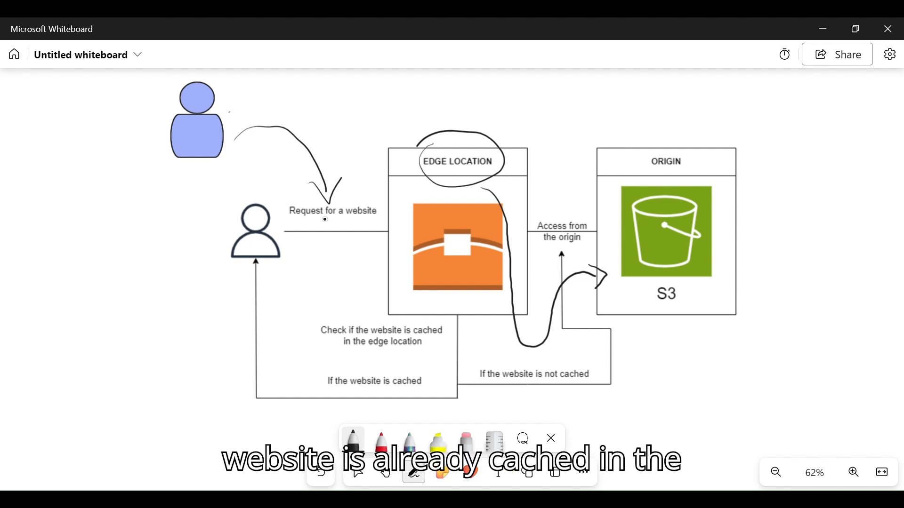
mouse_move(450, 300)
mouse_down()
mouse_move(464, 315)
mouse_move(434, 304)
mouse_up()
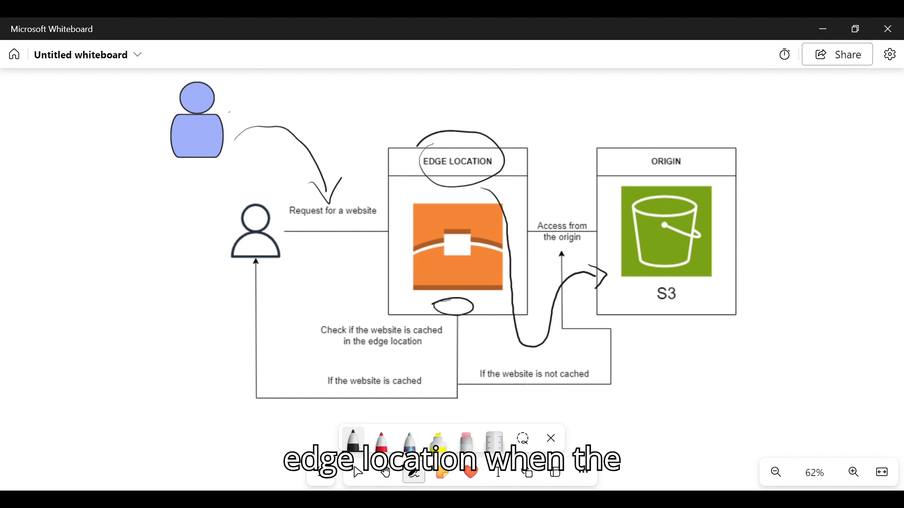
mouse_move(434, 326)
mouse_down()
mouse_move(350, 316)
mouse_move(310, 245)
mouse_move(301, 270)
mouse_move(335, 248)
mouse_up()
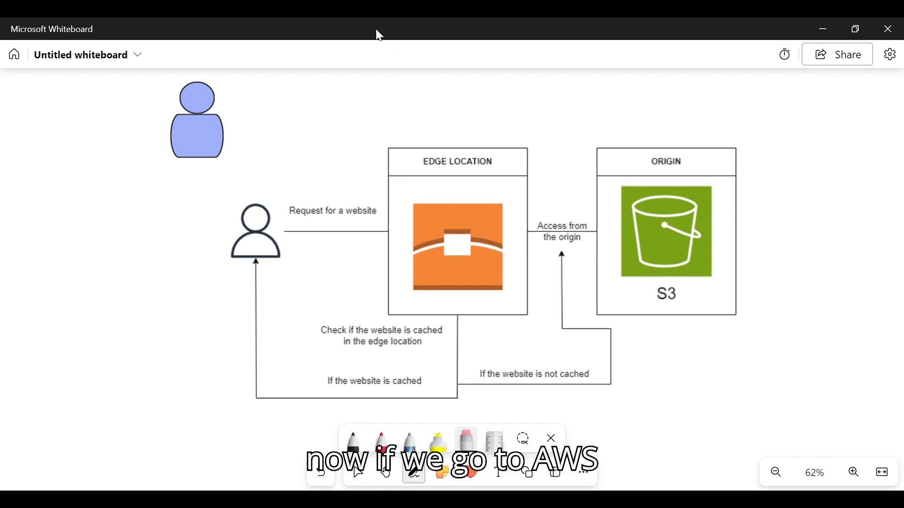
Switch to the AWS website and search it for "aws cloudfront"
mouse_move(507, 500)
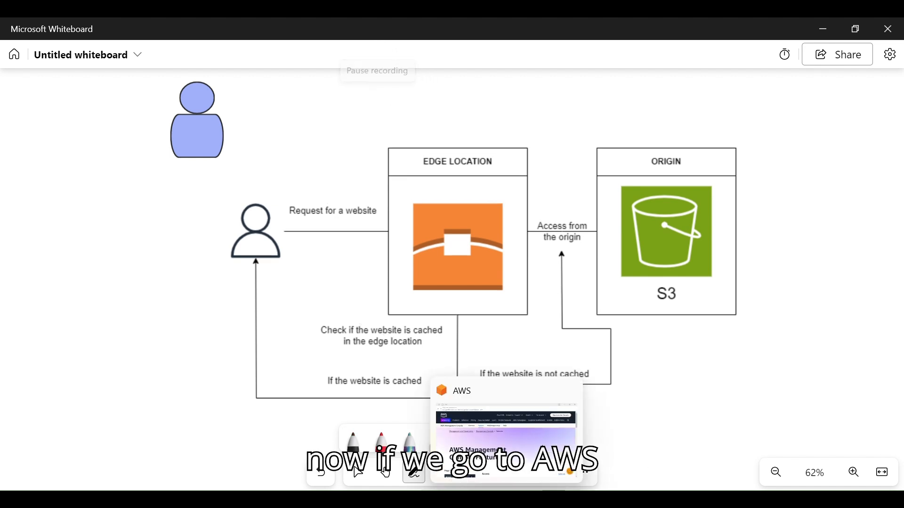
click(507, 442)
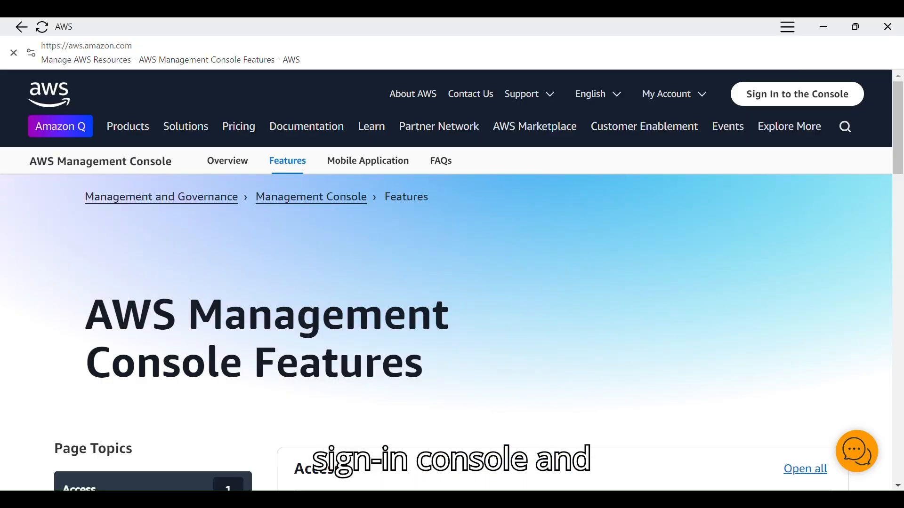
click(850, 133)
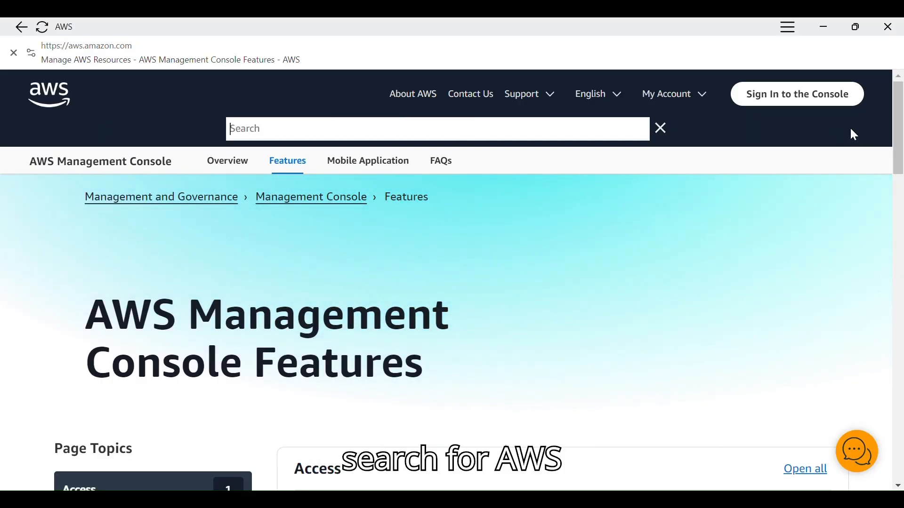
text(aws)
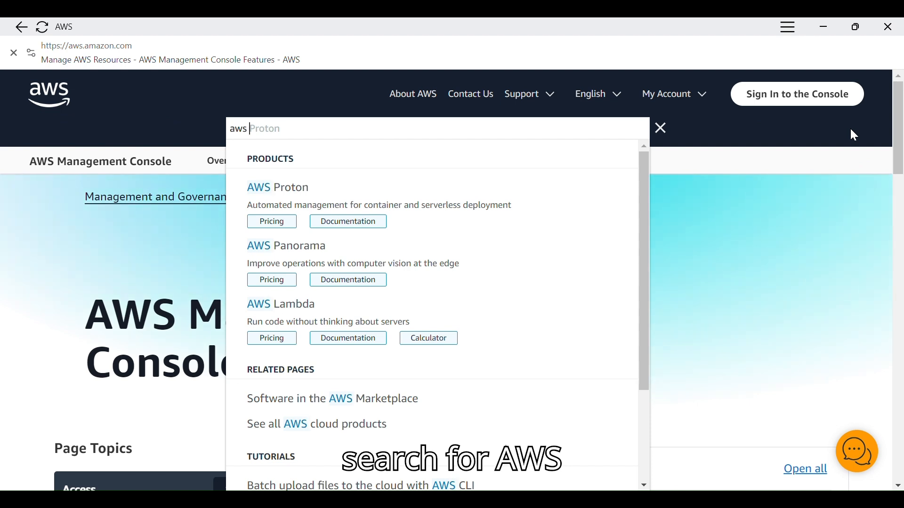
text( clo)
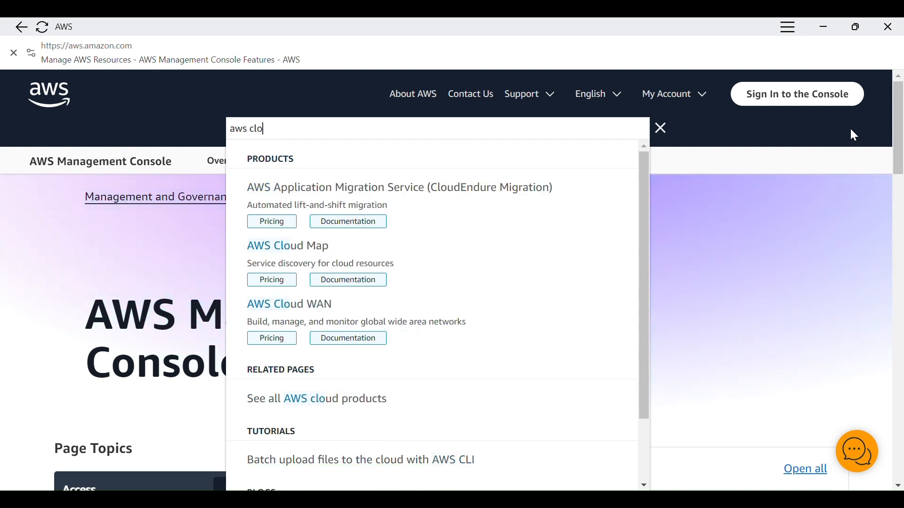
text(udfront)
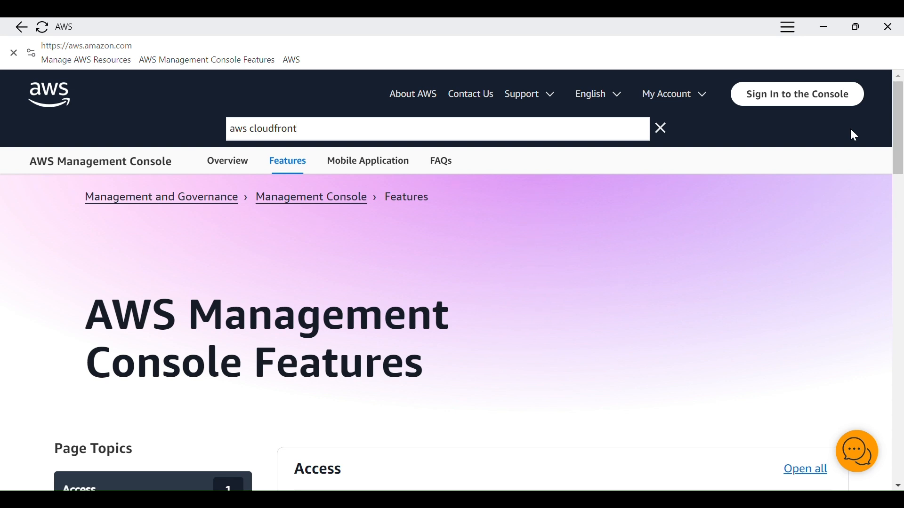
key(Return)
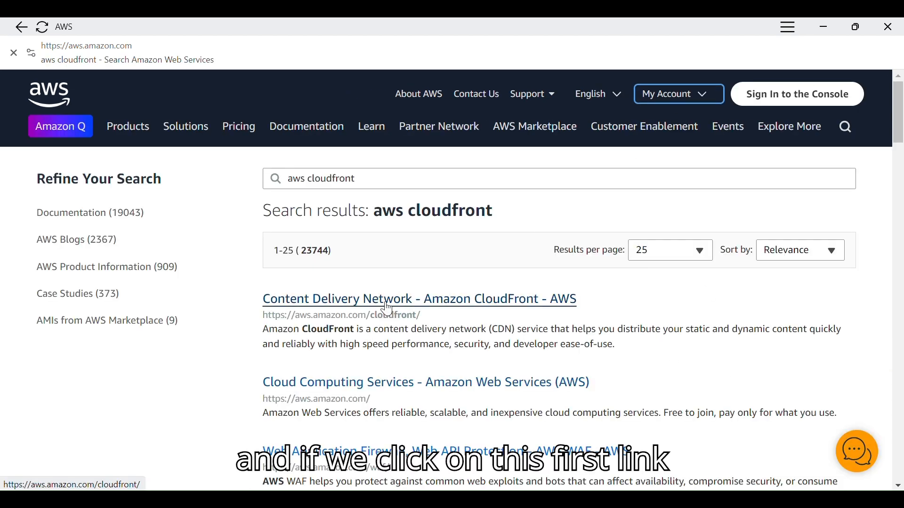
Open the Content Delivery Network - Amazon CloudFront result and review its How it works diagram, use cases and customers
click(386, 306)
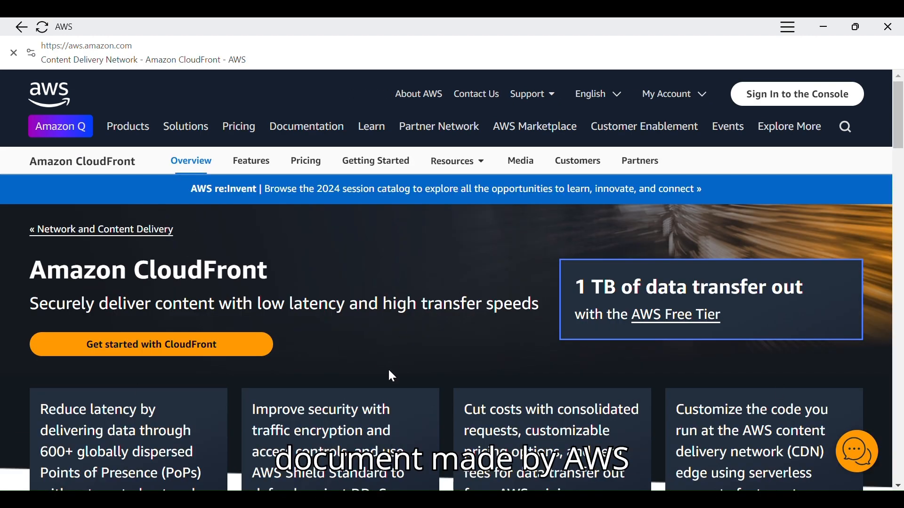
scroll(388, 371, down, 3)
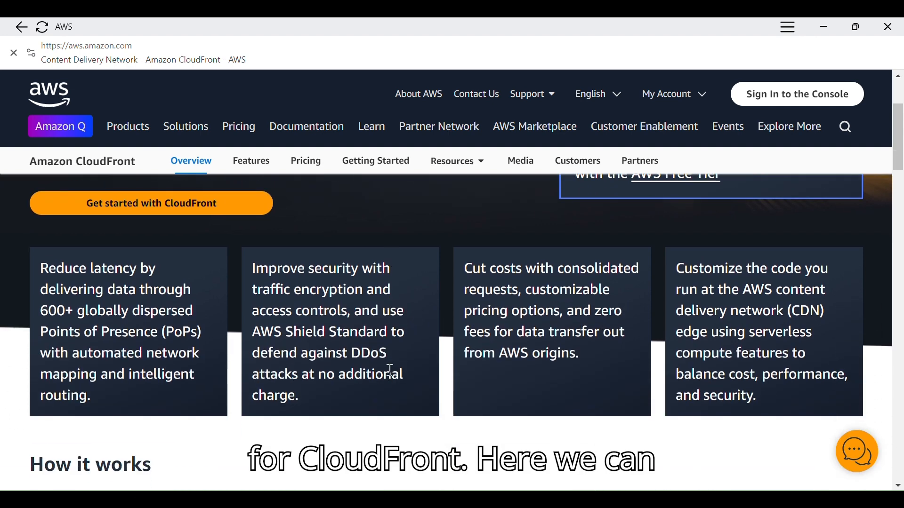
scroll(391, 372, down, 5)
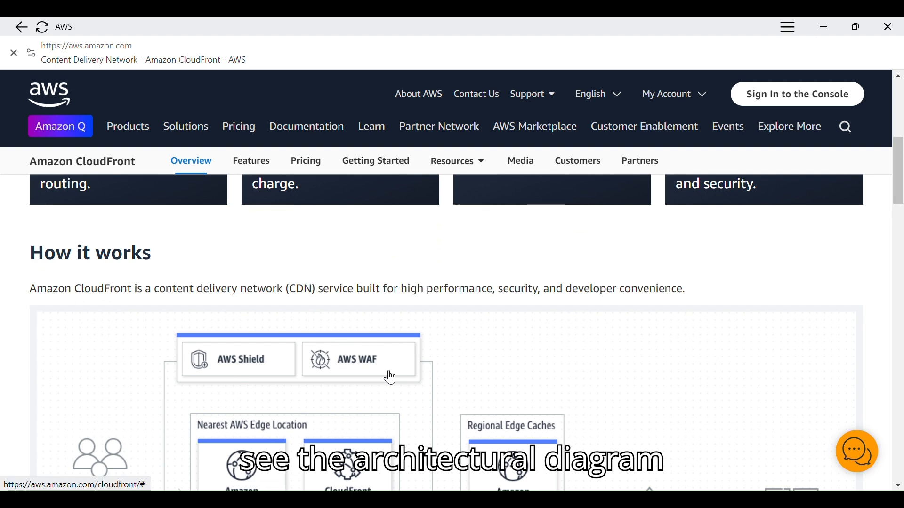
scroll(391, 379, down, 2)
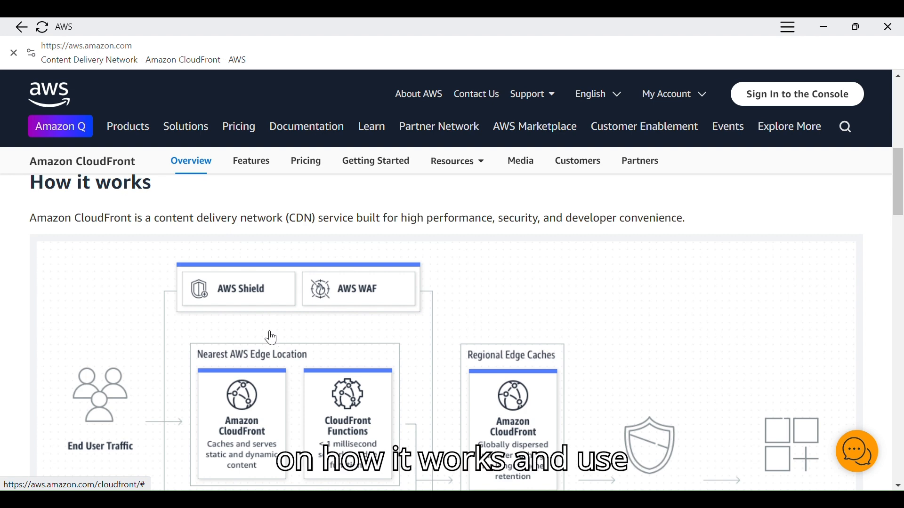
scroll(272, 338, down, 10)
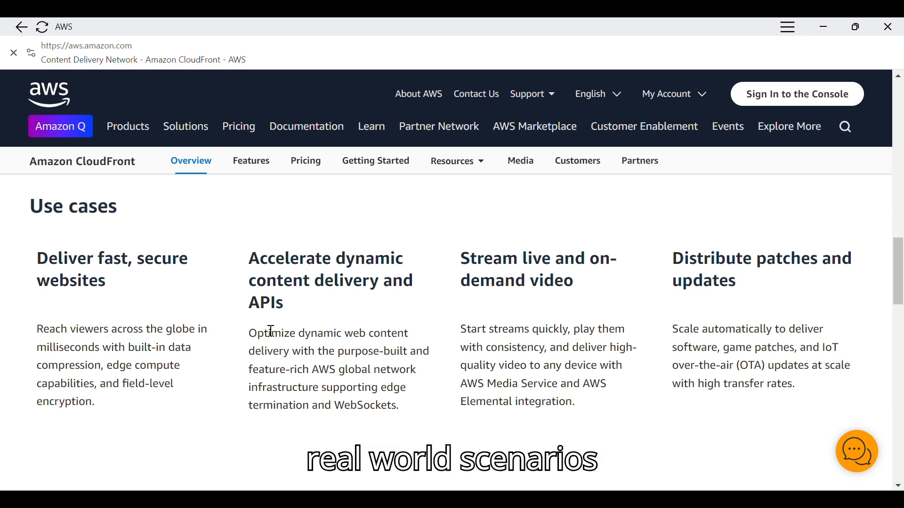
scroll(271, 329, down, 7)
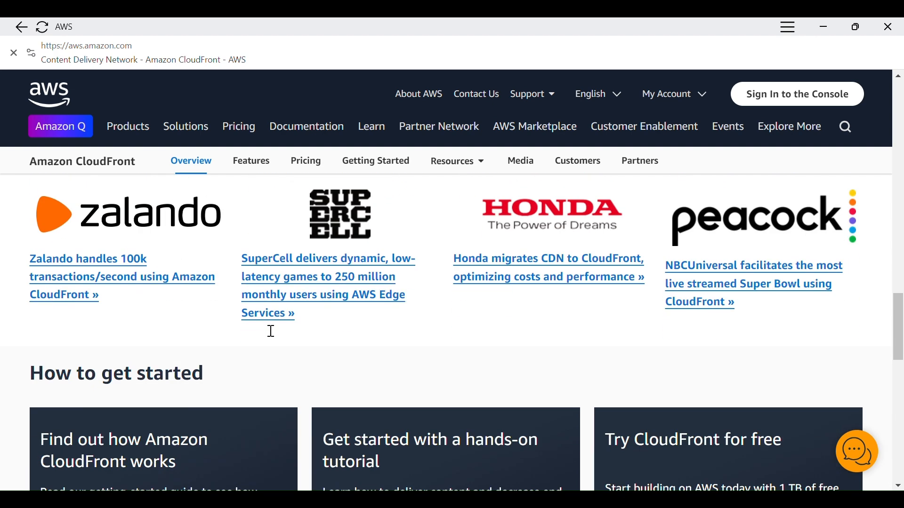
scroll(273, 337, up, 4)
scroll(273, 337, down, 2)
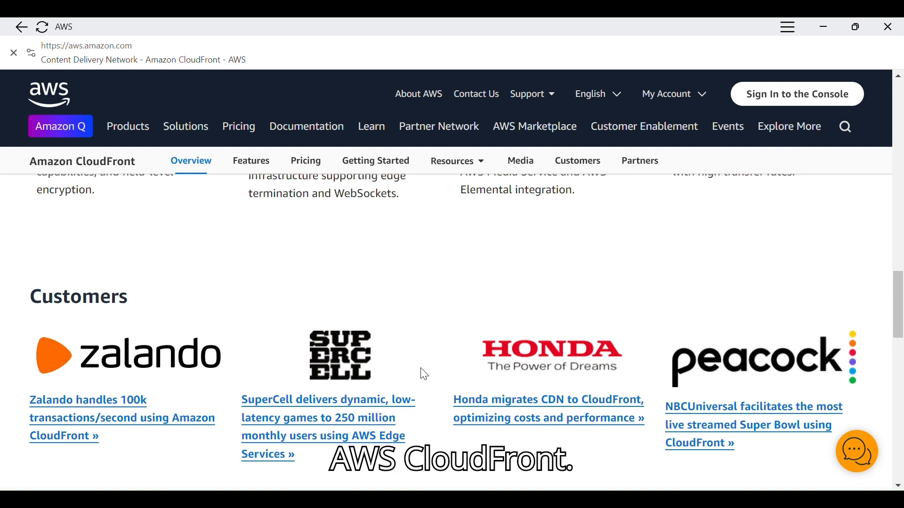
scroll(421, 369, down, 5)
scroll(420, 368, up, 10)
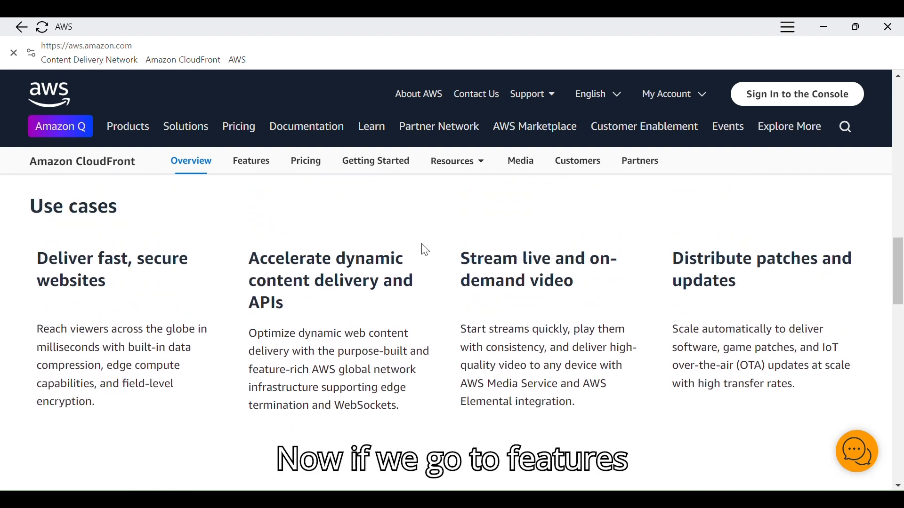
Open the CloudFront Features page and examine the edge locations in India on the Asia Pacific map
click(258, 162)
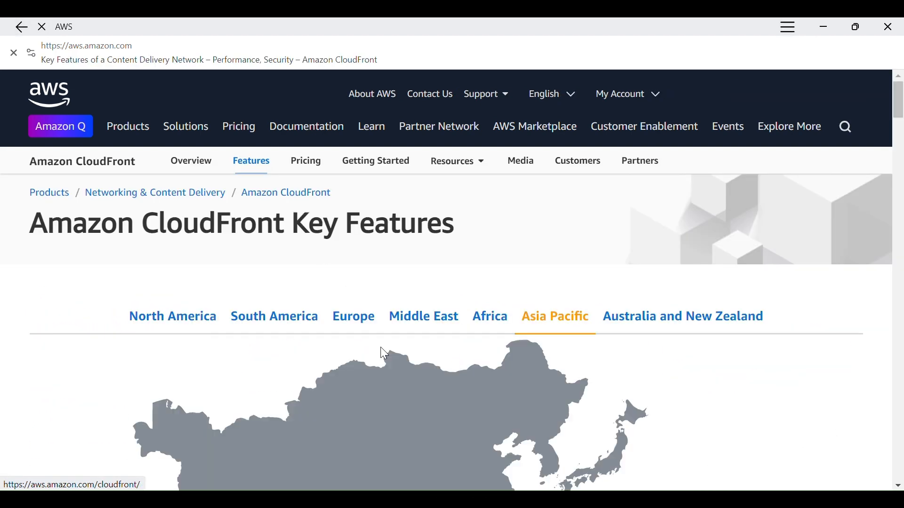
scroll(385, 354, down, 5)
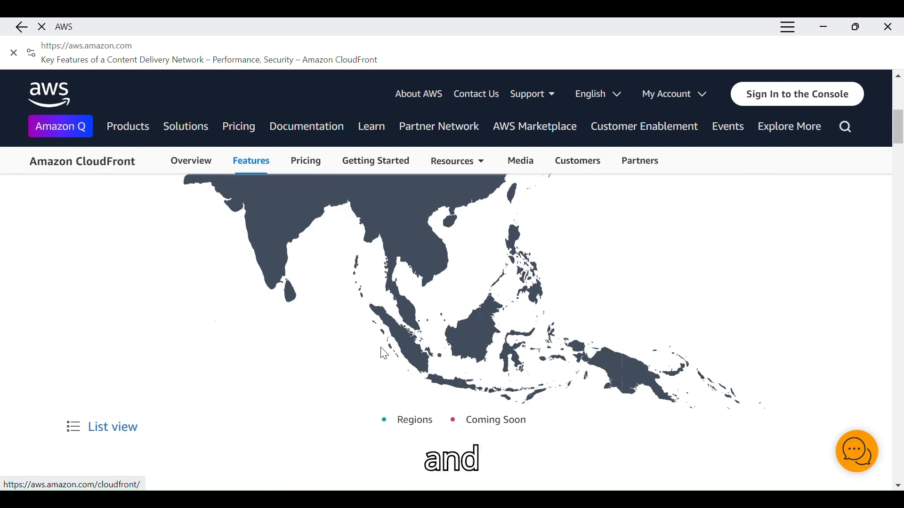
scroll(383, 350, down, 5)
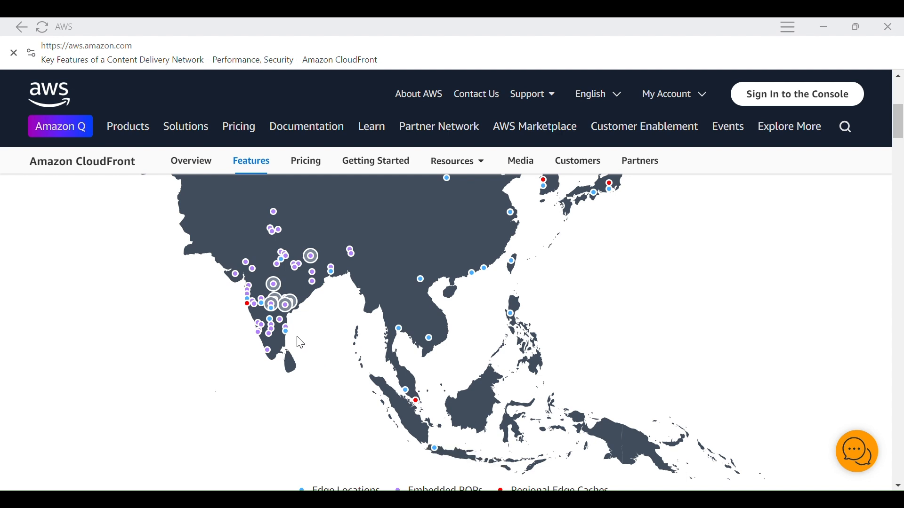
mouse_move(282, 315)
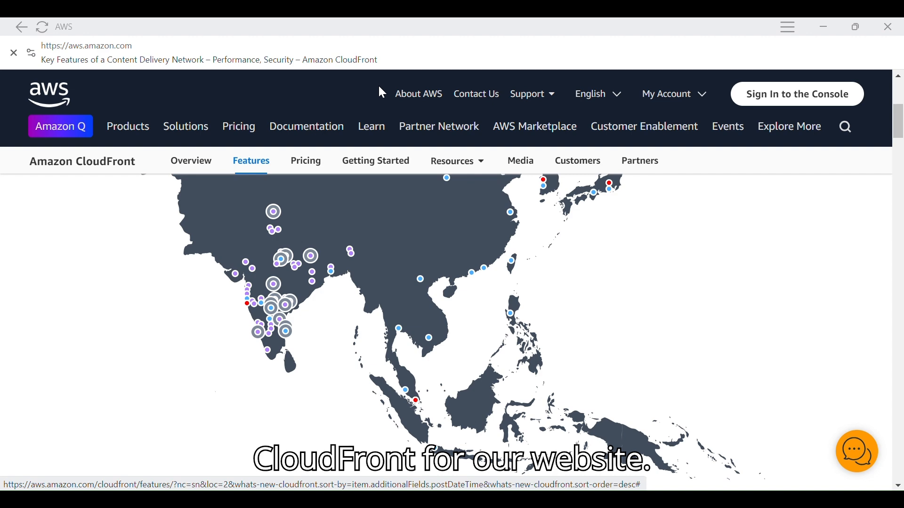
Switch to the AWS Management Console, open the S3 general purpose buckets list and start creating a new bucket
key(alt+Tab)
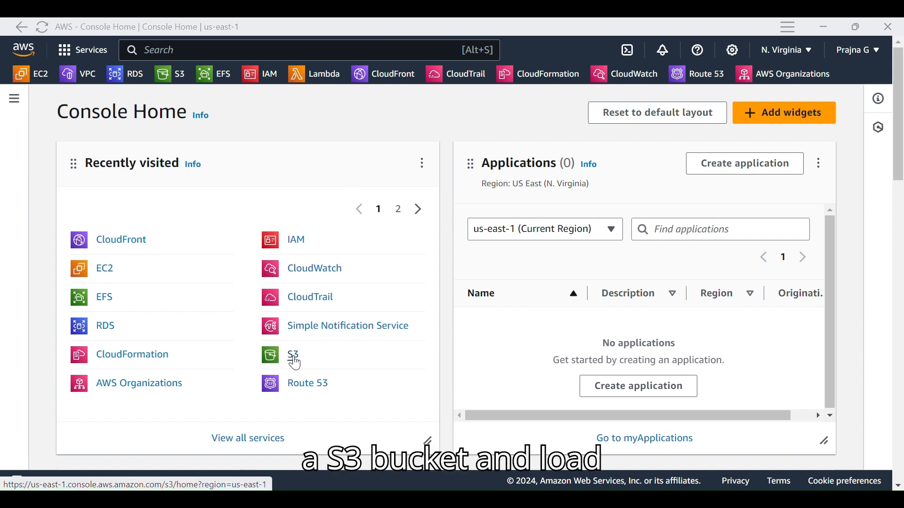
click(296, 363)
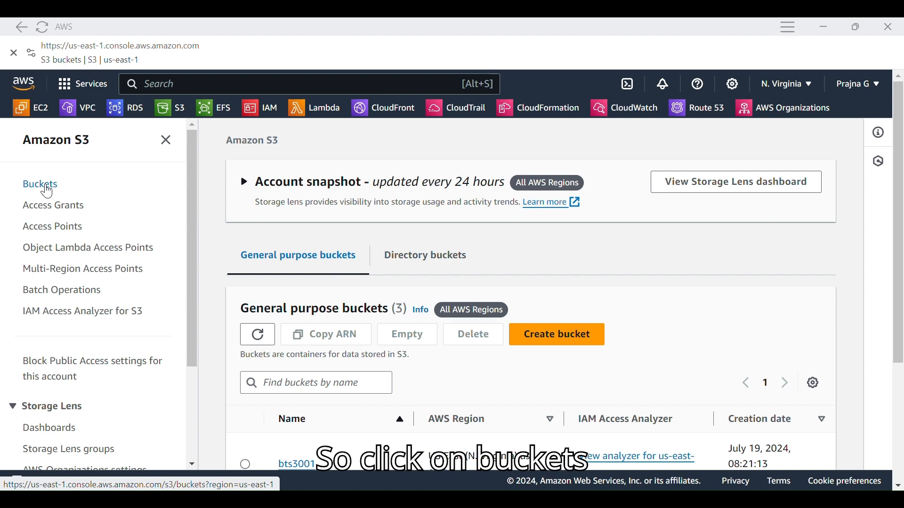
scroll(351, 322, down, 3)
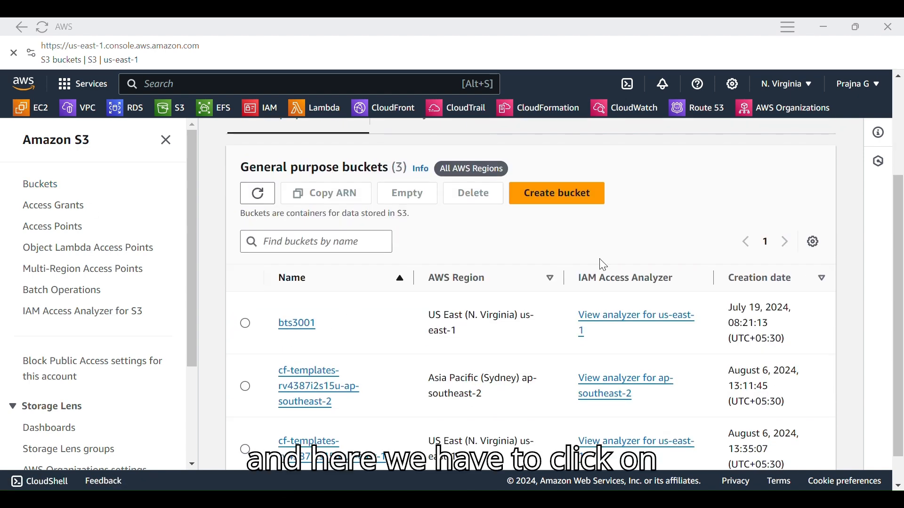
click(565, 198)
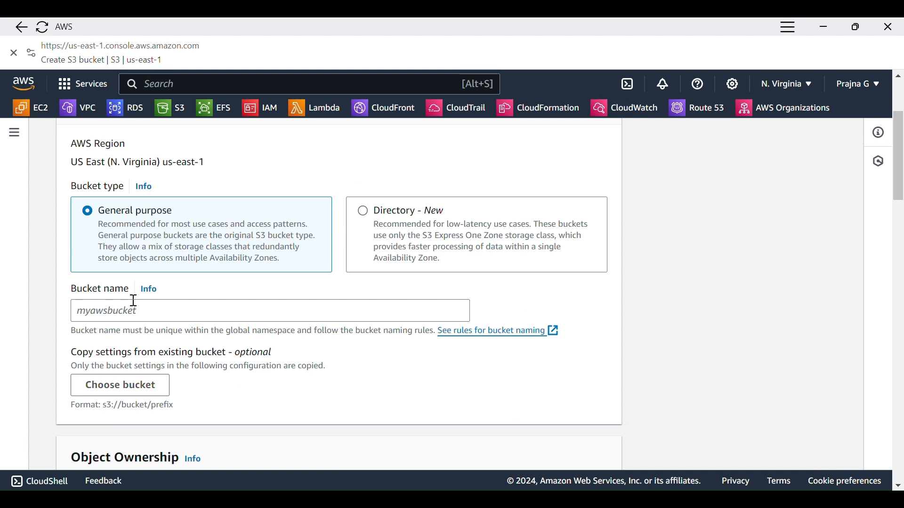
Name the bucket cf-demo and try to create it with the default ownership, public access, versioning and encryption settings
click(124, 315)
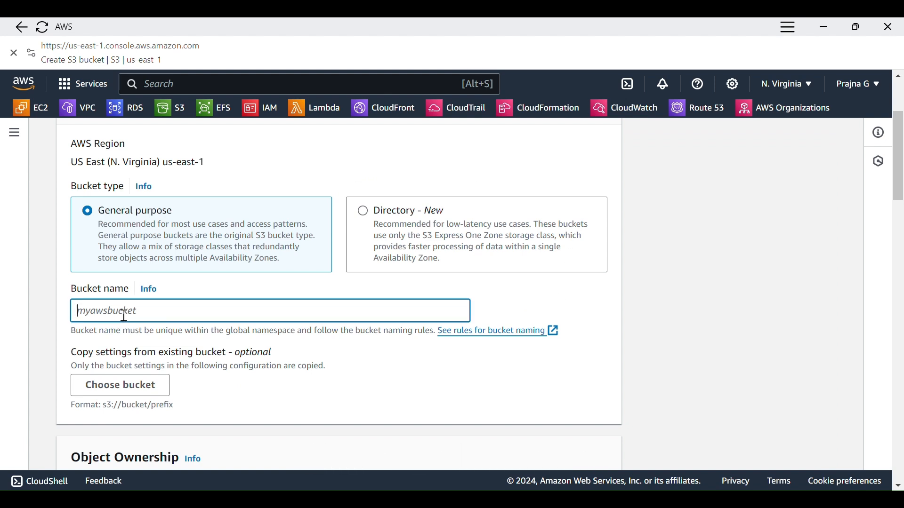
text(cf-demo)
scroll(182, 279, down, 5)
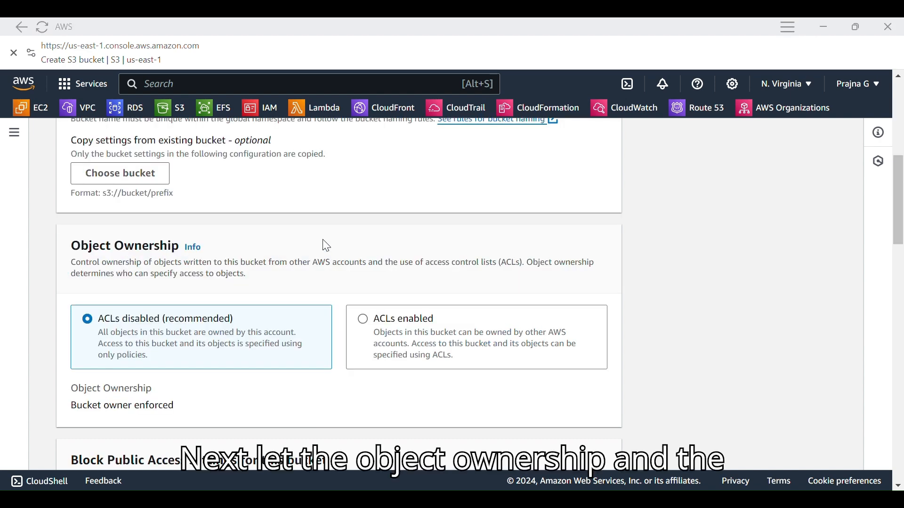
scroll(193, 247, down, 2)
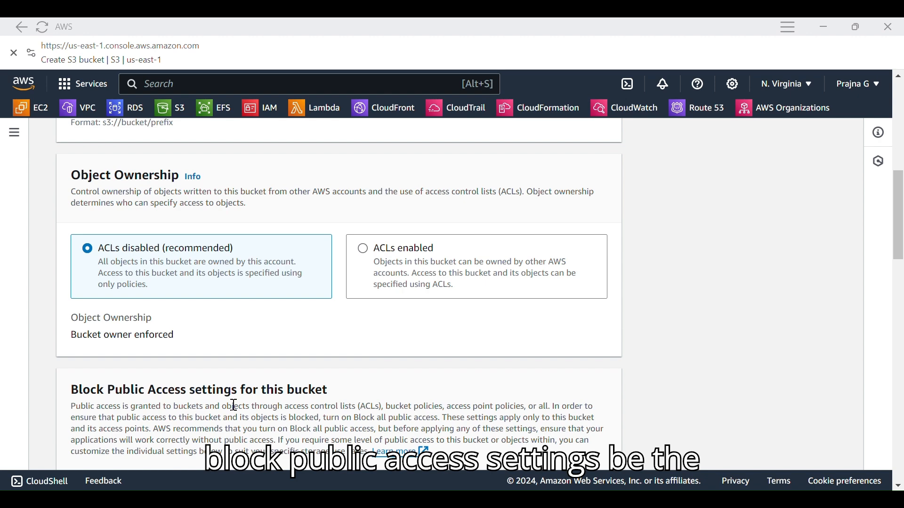
scroll(234, 406, down, 10)
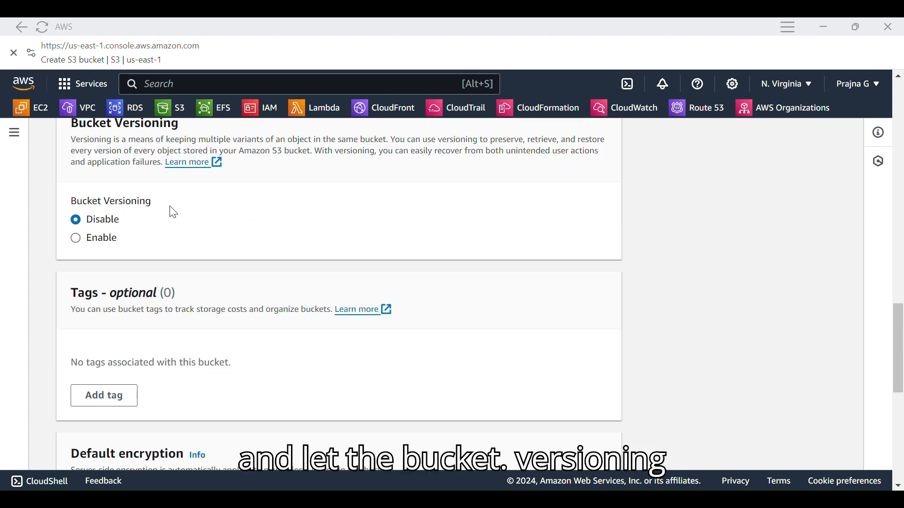
scroll(188, 222, down, 1)
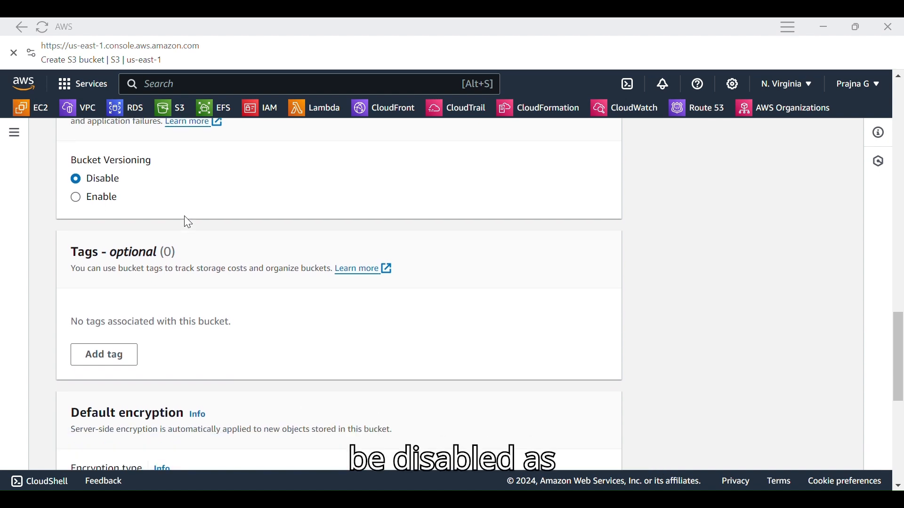
scroll(187, 223, down, 3)
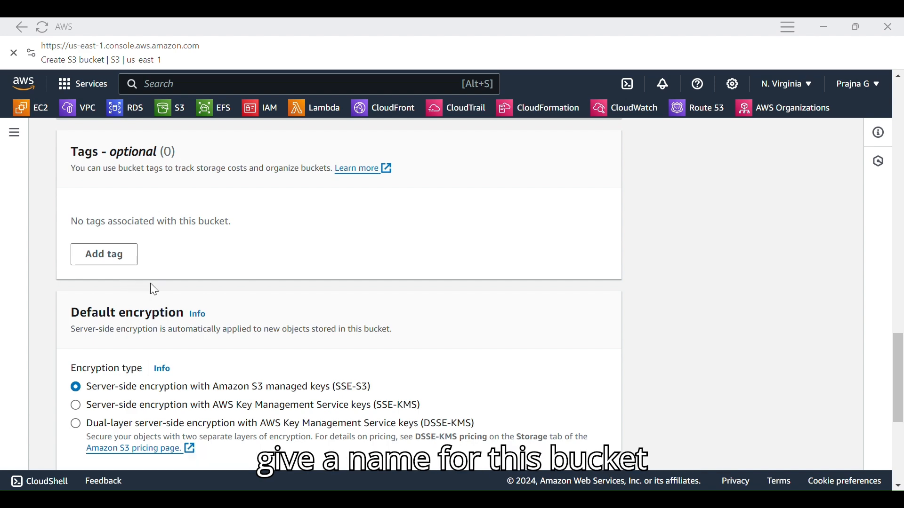
scroll(151, 285, down, 5)
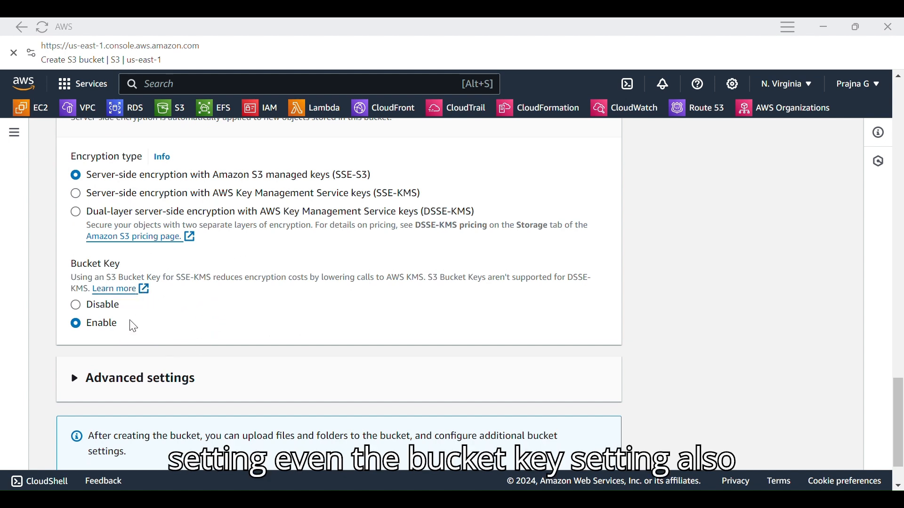
scroll(133, 326, down, 2)
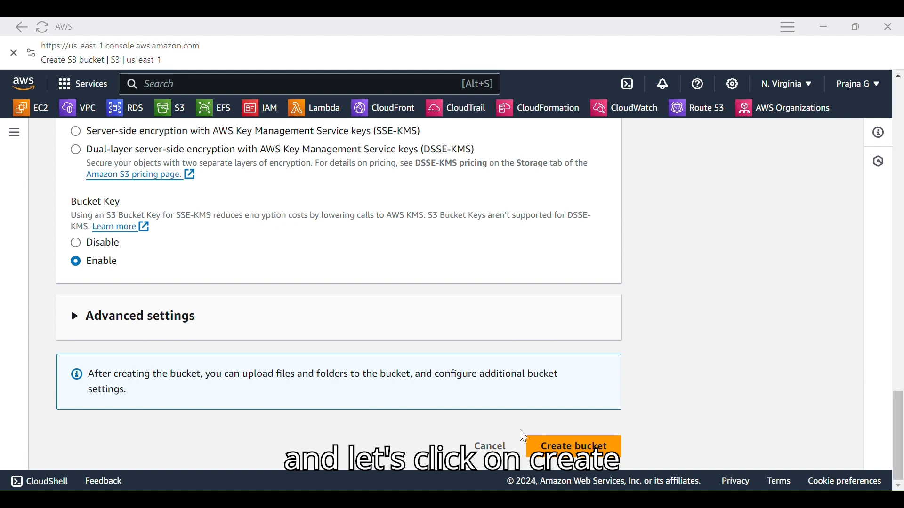
click(591, 449)
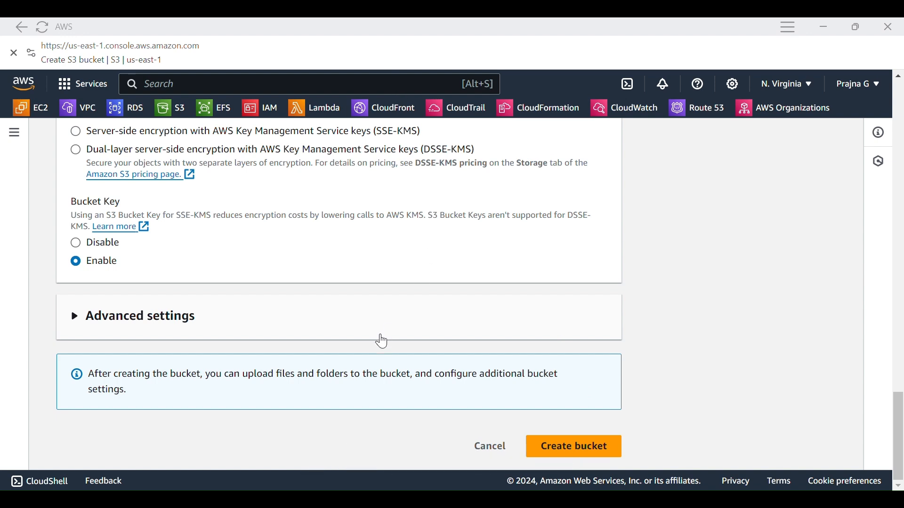
Change the bucket name to cf-demo013 and create the bucket
scroll(382, 342, up, 20)
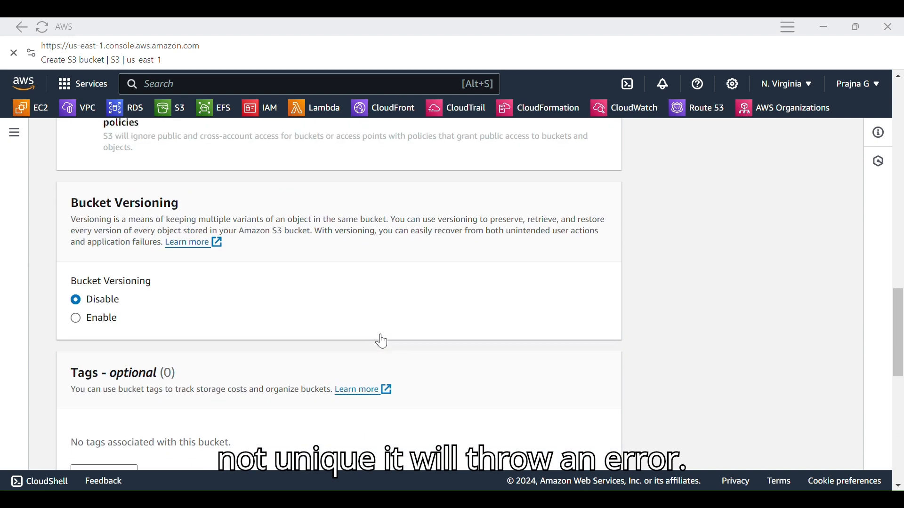
scroll(379, 339, up, 9)
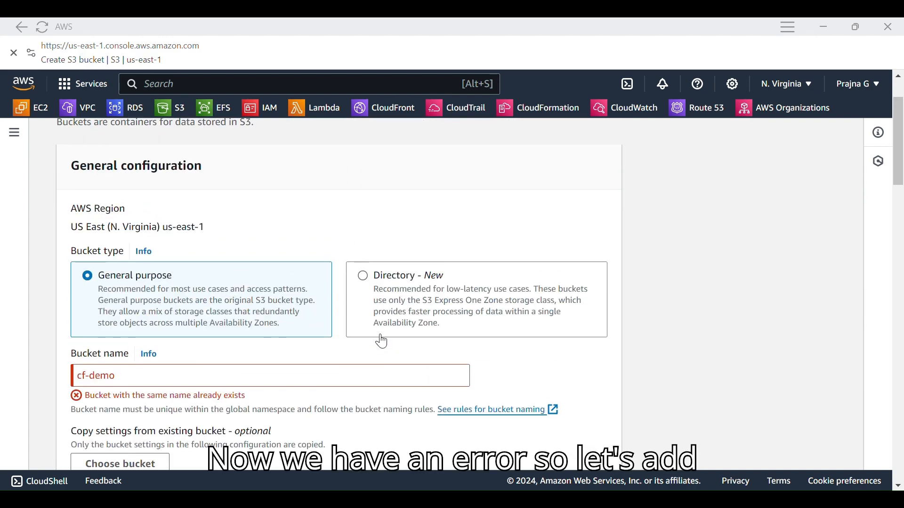
scroll(379, 339, down, 3)
click(148, 230)
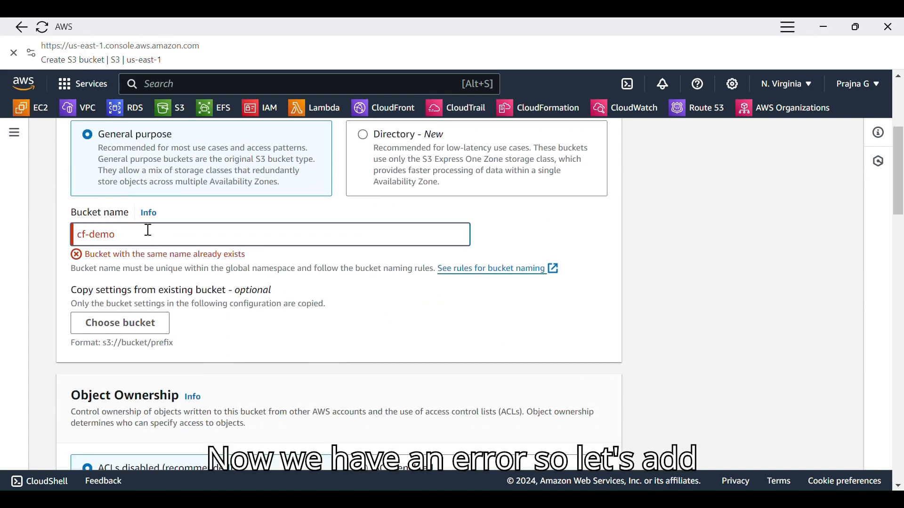
text(01)
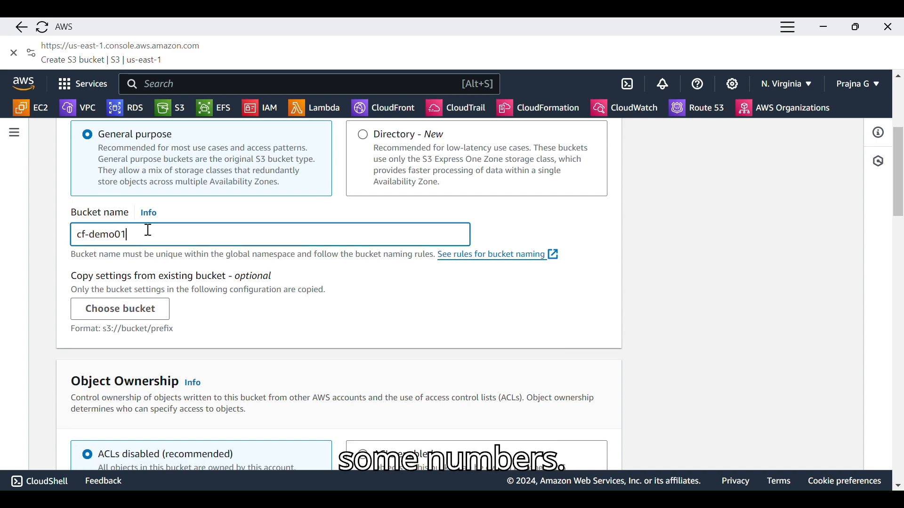
text(3)
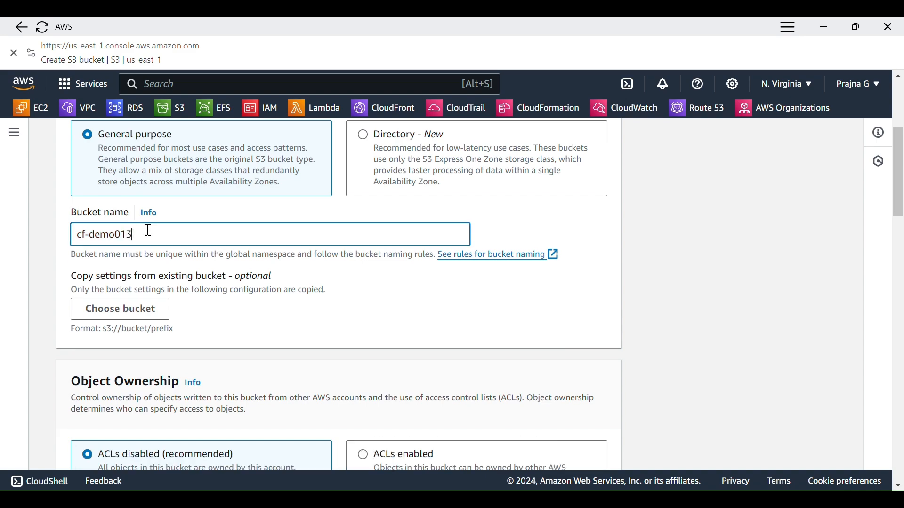
scroll(149, 230, down, 20)
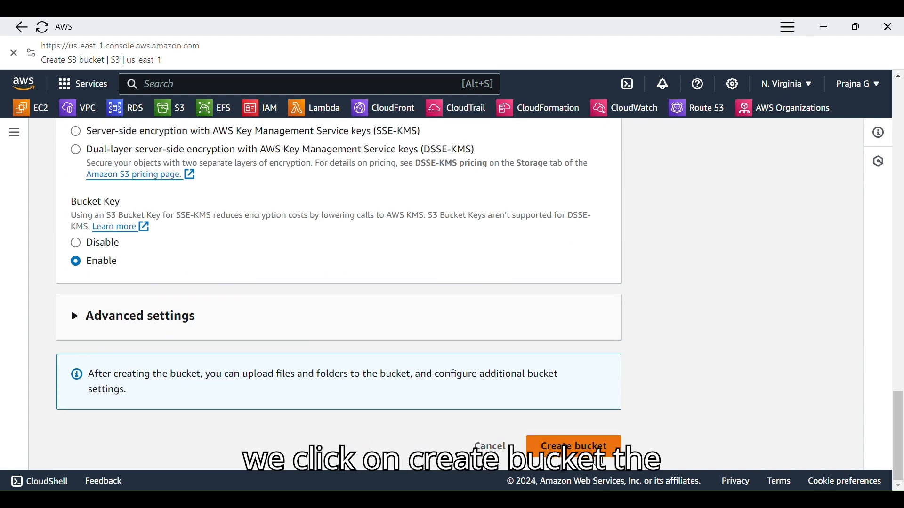
click(564, 447)
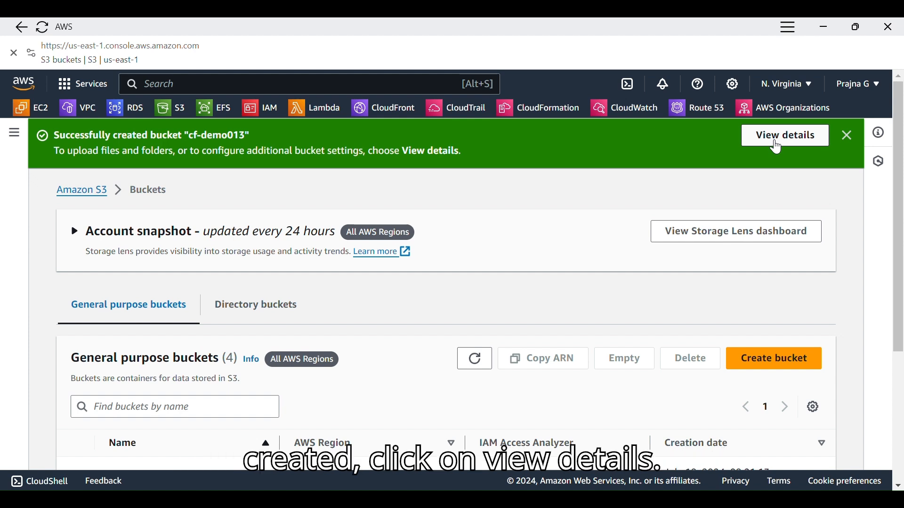
Open the details of the cf-demo013 bucket and upload the file index.html to it
click(784, 136)
scroll(374, 375, down, 3)
scroll(374, 375, up, 2)
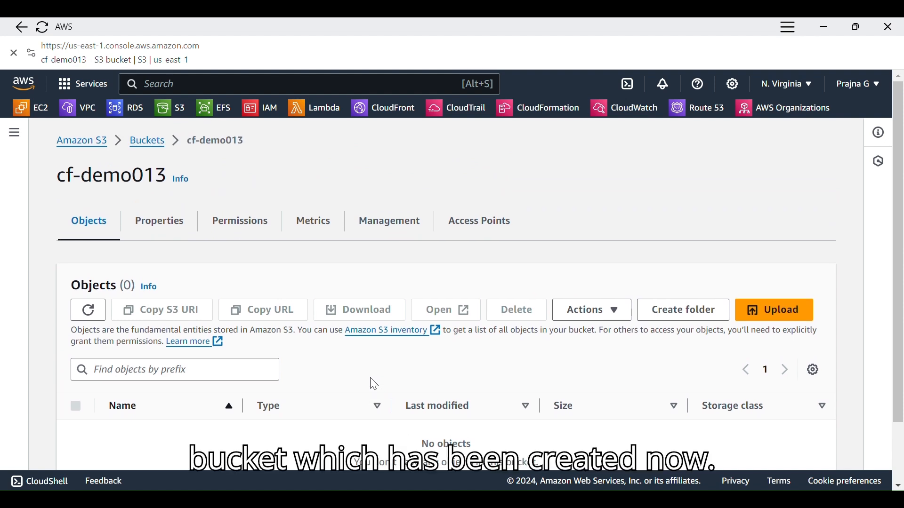
scroll(597, 249, down, 2)
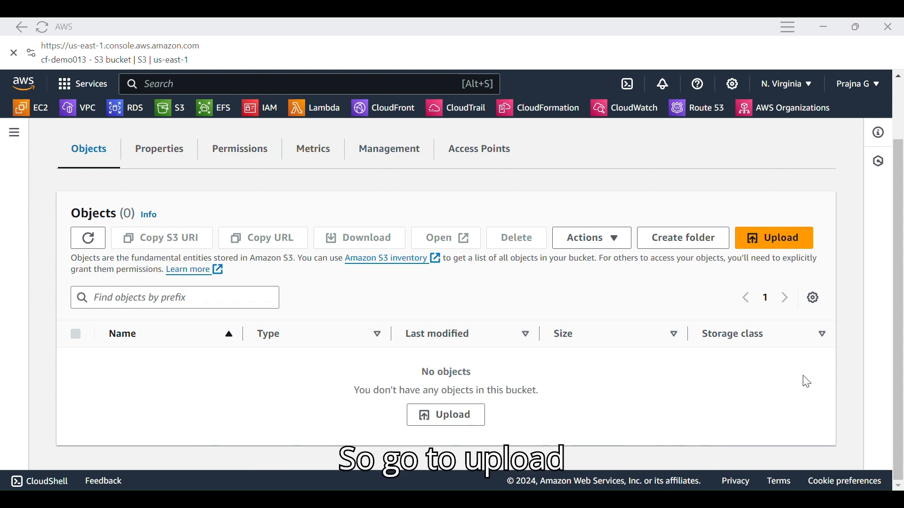
click(801, 246)
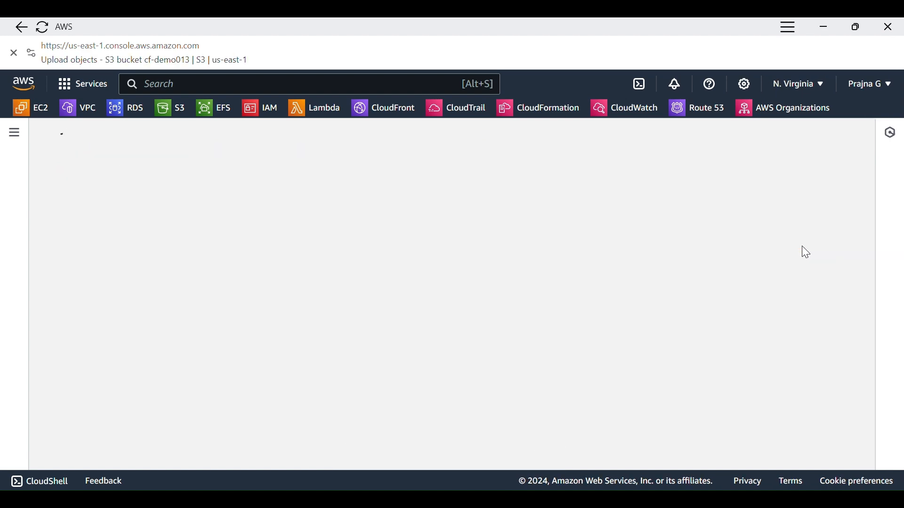
scroll(551, 287, down, 3)
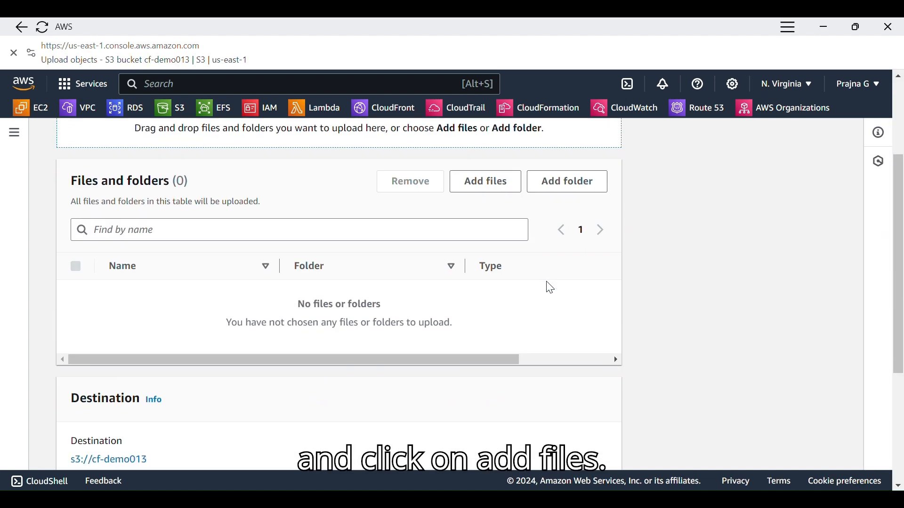
click(501, 196)
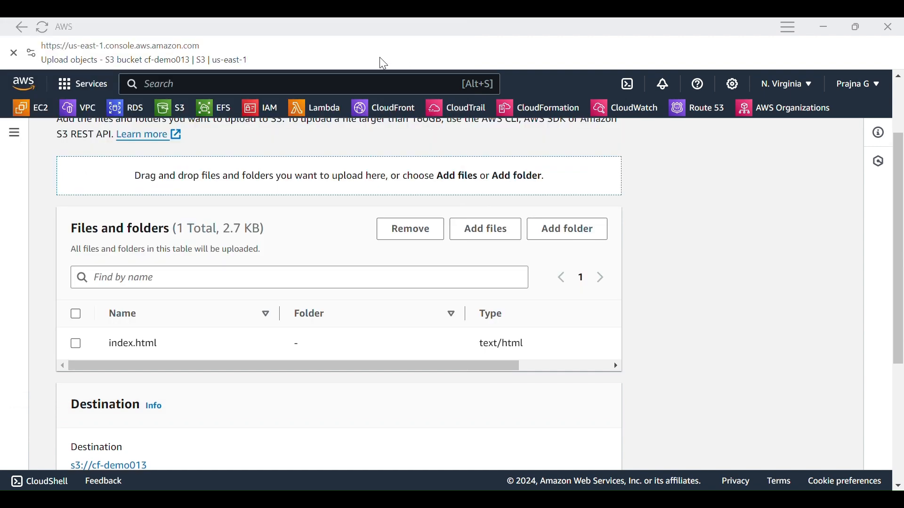
scroll(309, 317, down, 3)
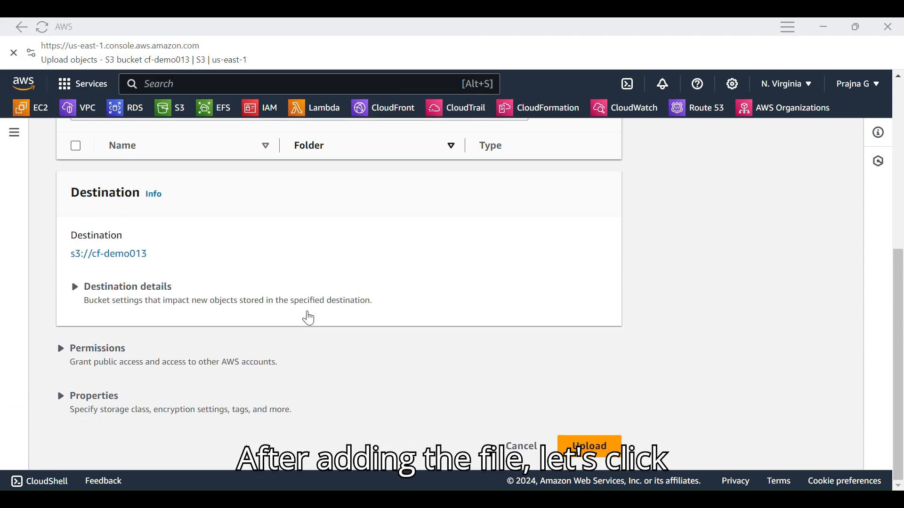
click(584, 446)
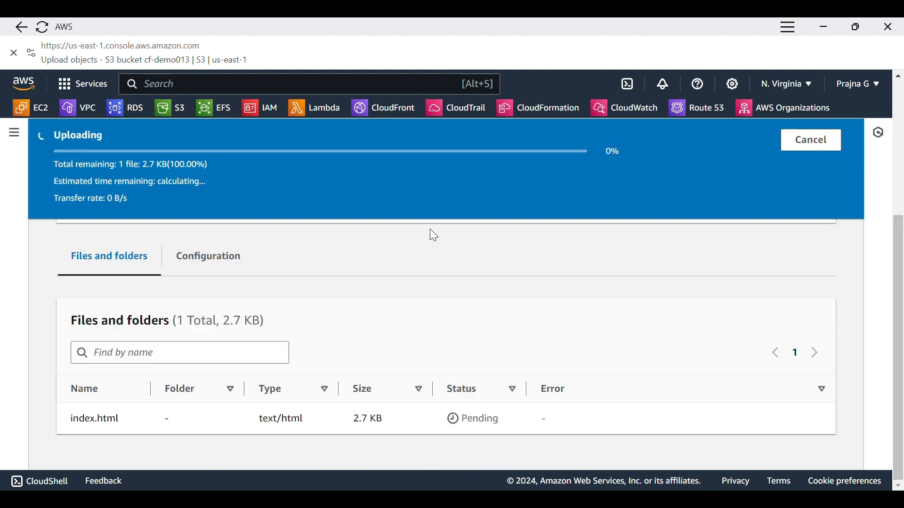
scroll(283, 319, up, 4)
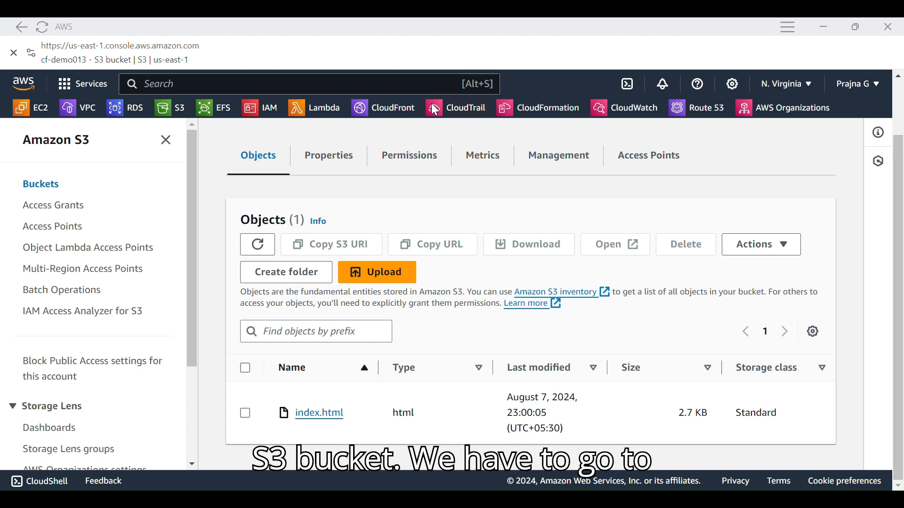
Start a new CloudFront distribution and choose the cf-demo013 S3 bucket as its origin domain
click(404, 109)
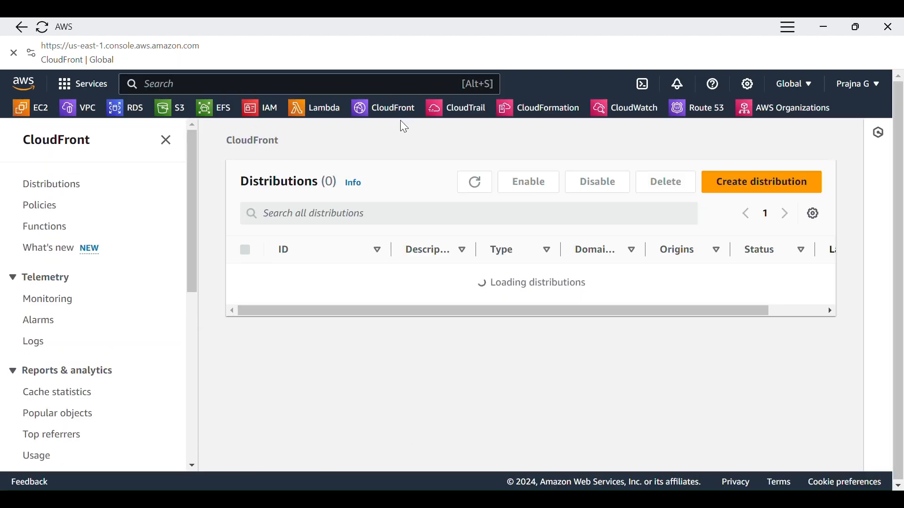
click(773, 184)
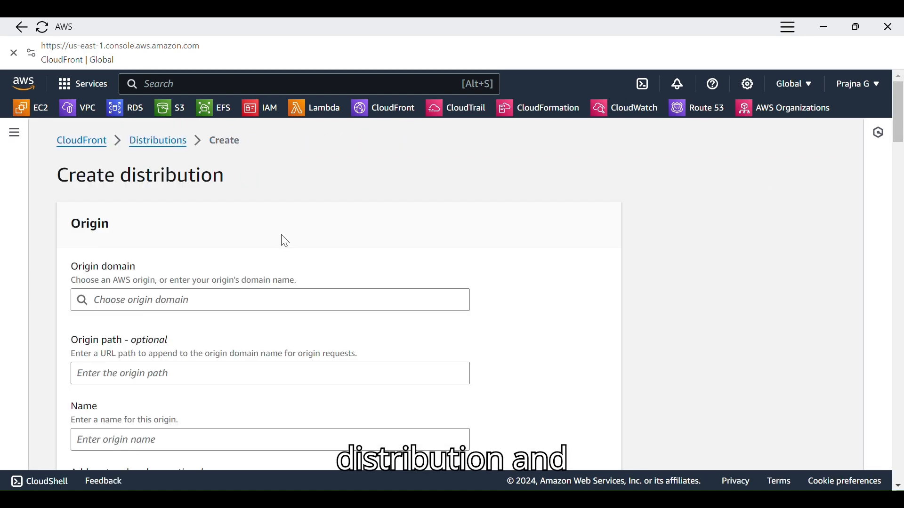
scroll(258, 226, down, 3)
click(206, 161)
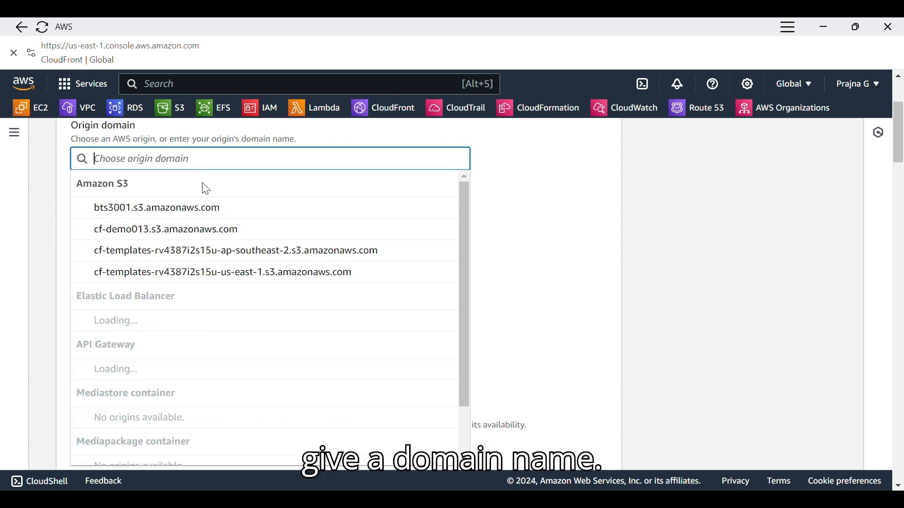
click(186, 230)
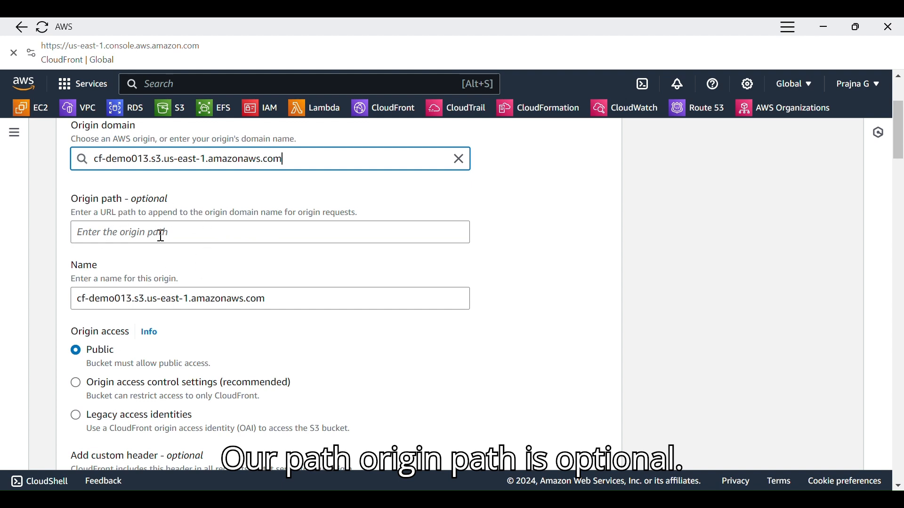
Set the origin access to Origin access control settings (recommended), leaving the origin path empty
scroll(161, 235, down, 2)
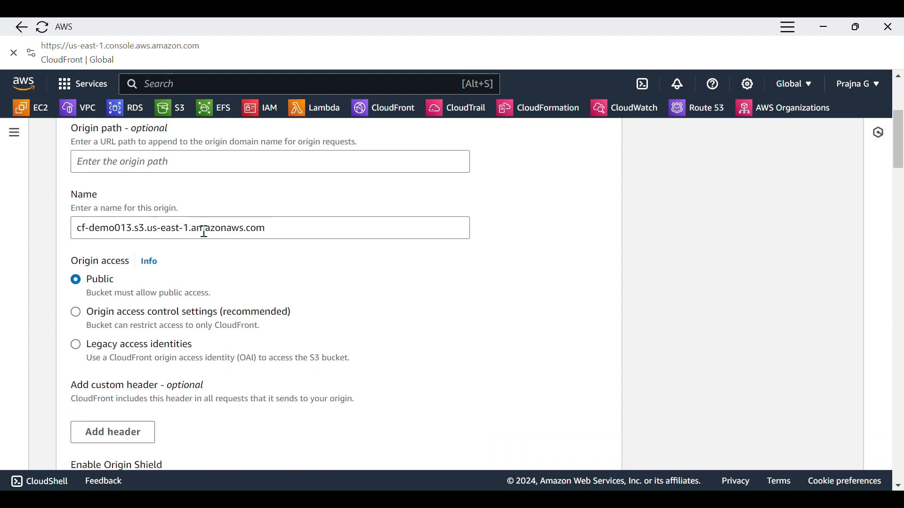
scroll(98, 250, down, 2)
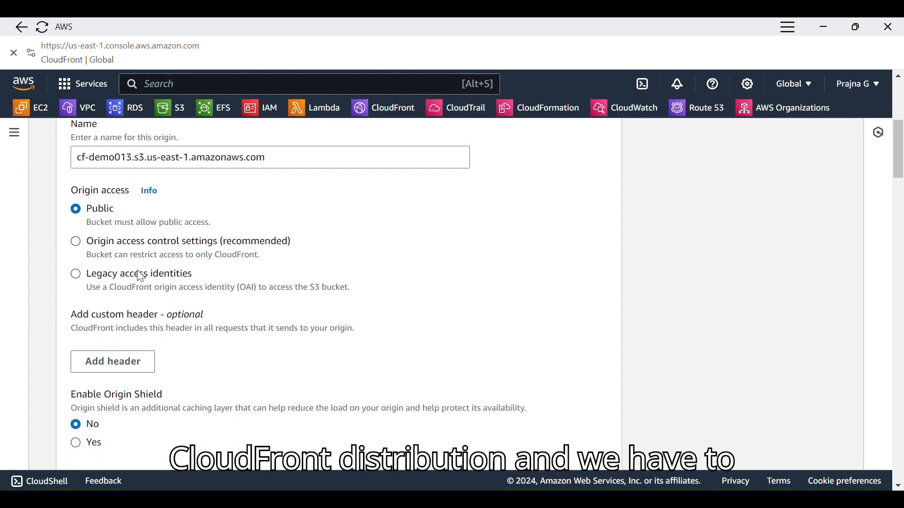
click(78, 250)
scroll(165, 400, up, 2)
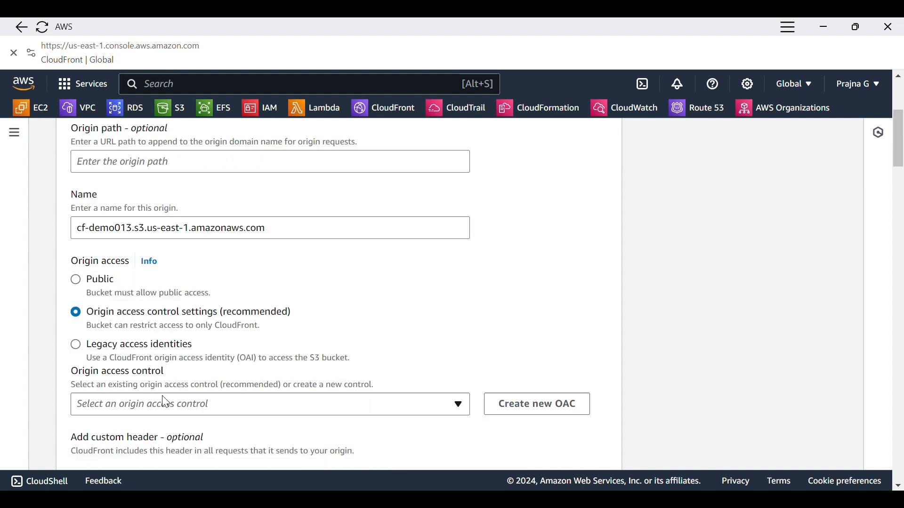
Select cf-demo013.s3.us-east-1.amazonaws.com as the origin access control for the distribution's origin
scroll(226, 372, down, 2)
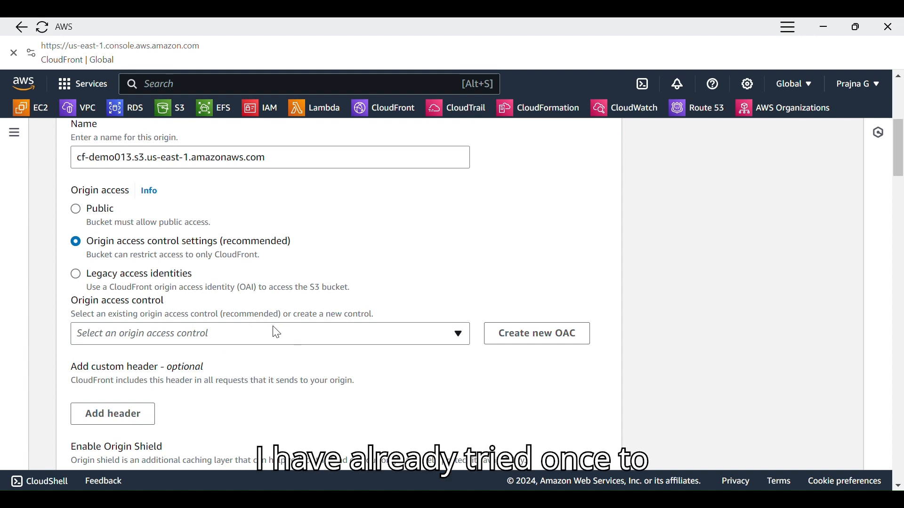
click(232, 340)
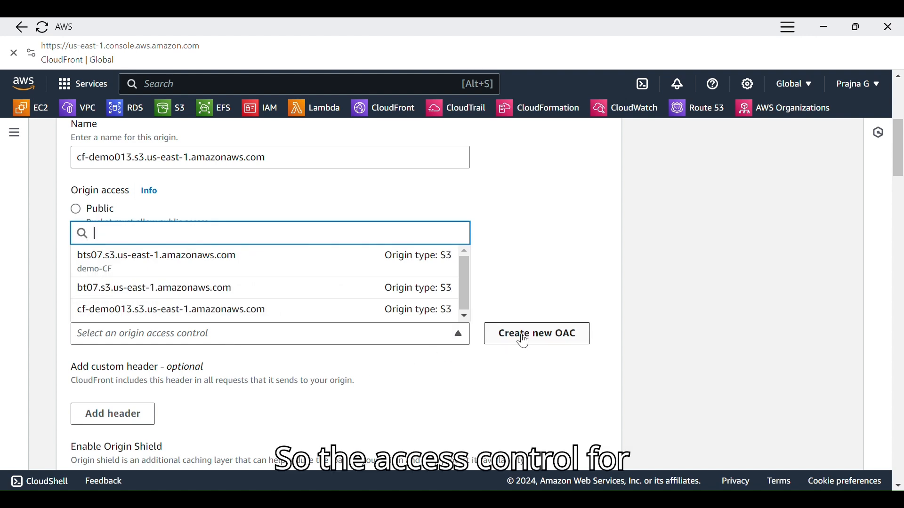
click(275, 311)
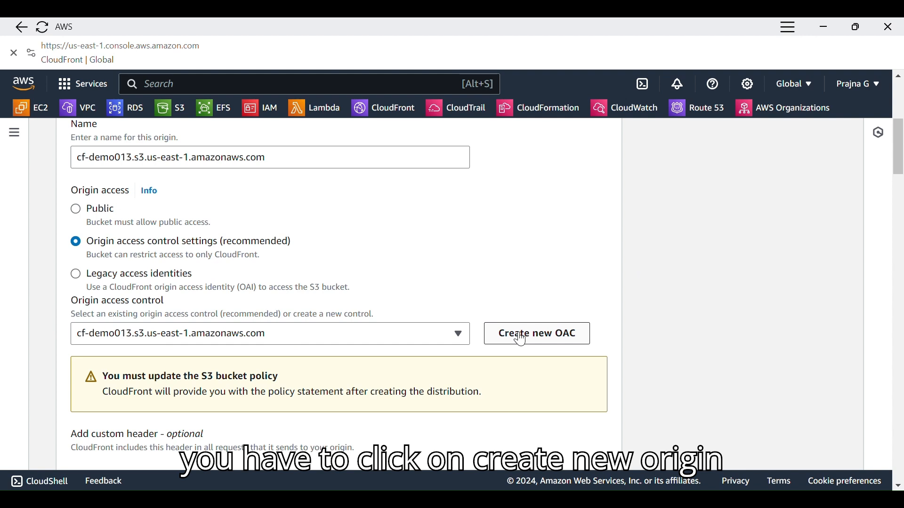
Keep the remaining origin and default cache behavior settings, and set the Web Application Firewall to Do not enable security protections
scroll(520, 339, down, 3)
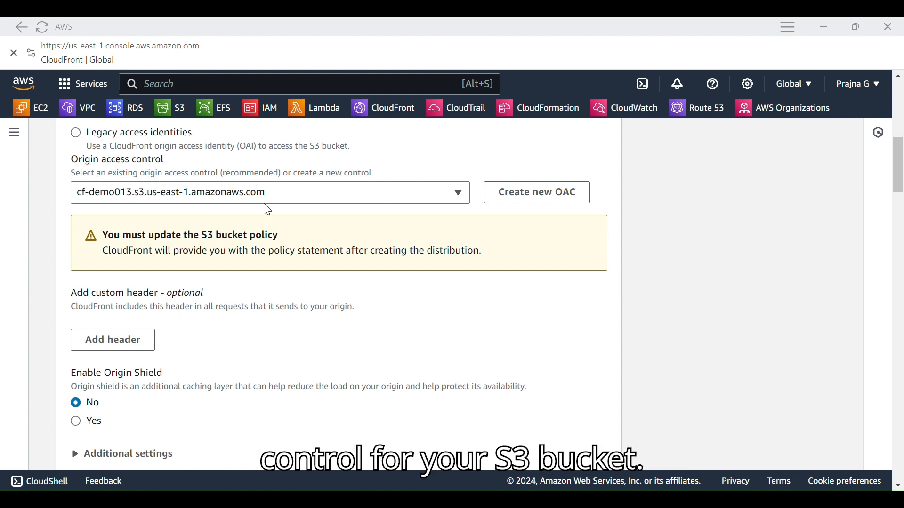
scroll(247, 263, down, 1)
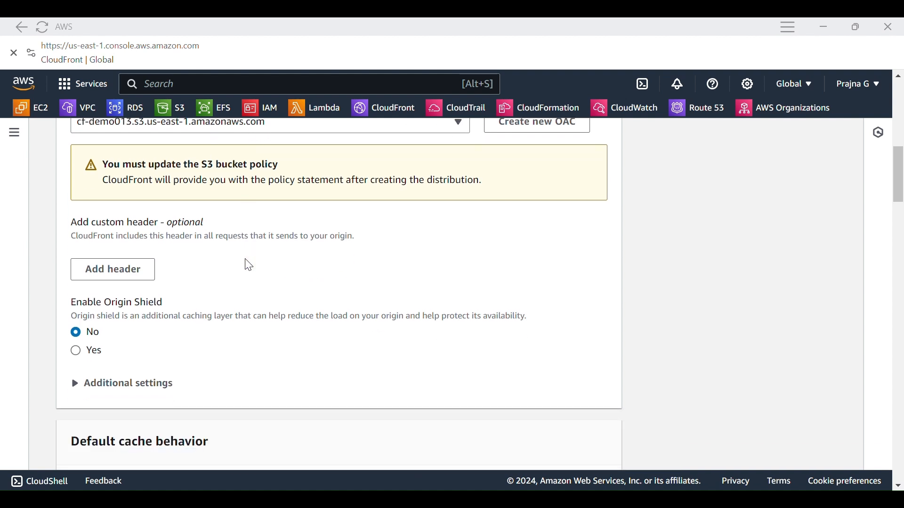
scroll(249, 265, up, 1)
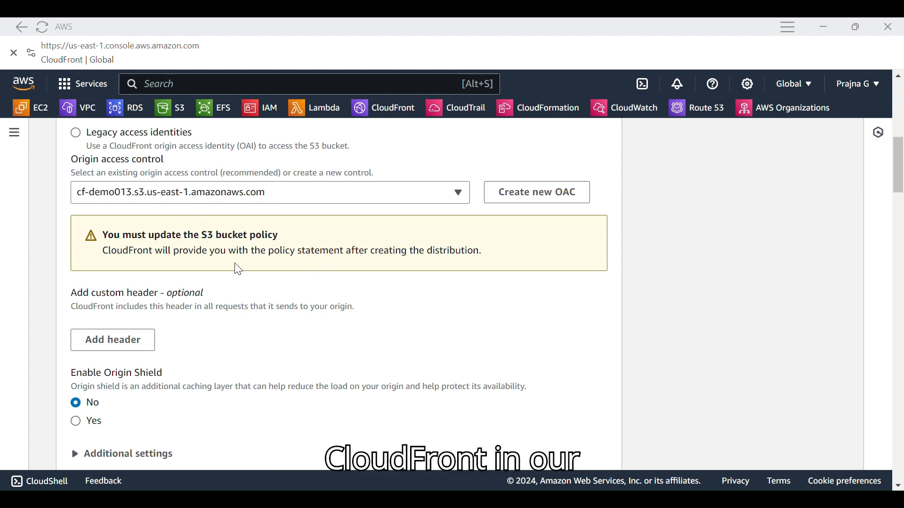
scroll(239, 270, down, 2)
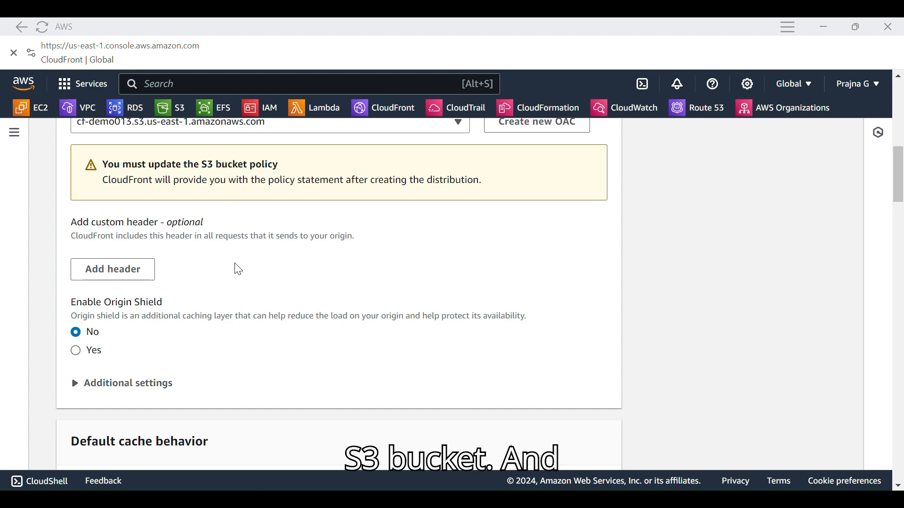
scroll(239, 270, down, 6)
scroll(239, 270, down, 2)
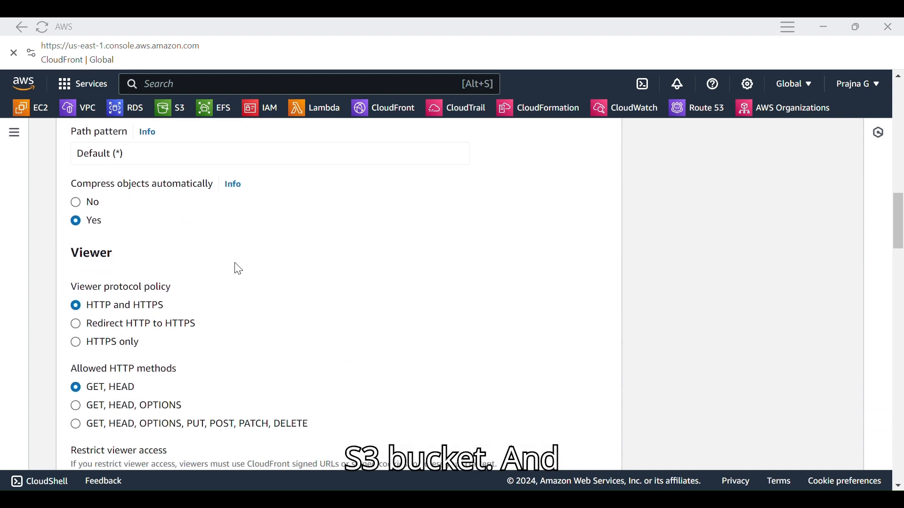
scroll(222, 316, down, 10)
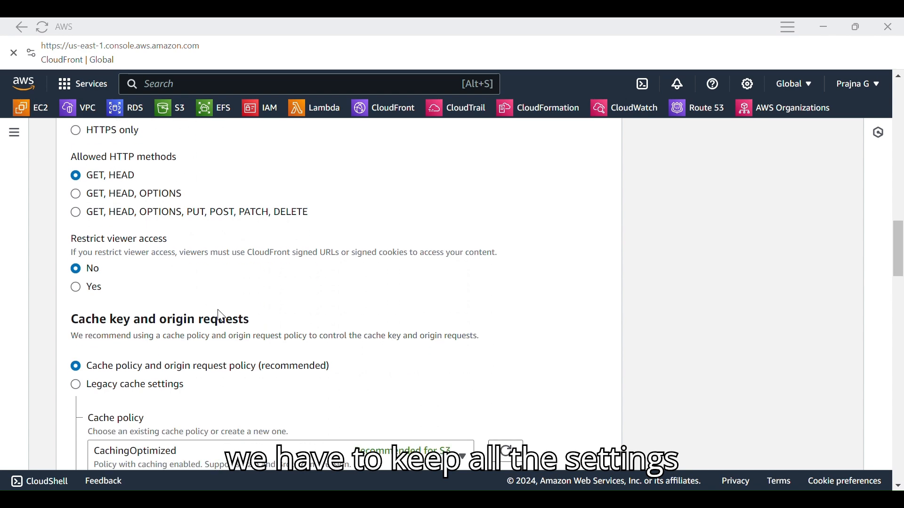
scroll(221, 316, down, 6)
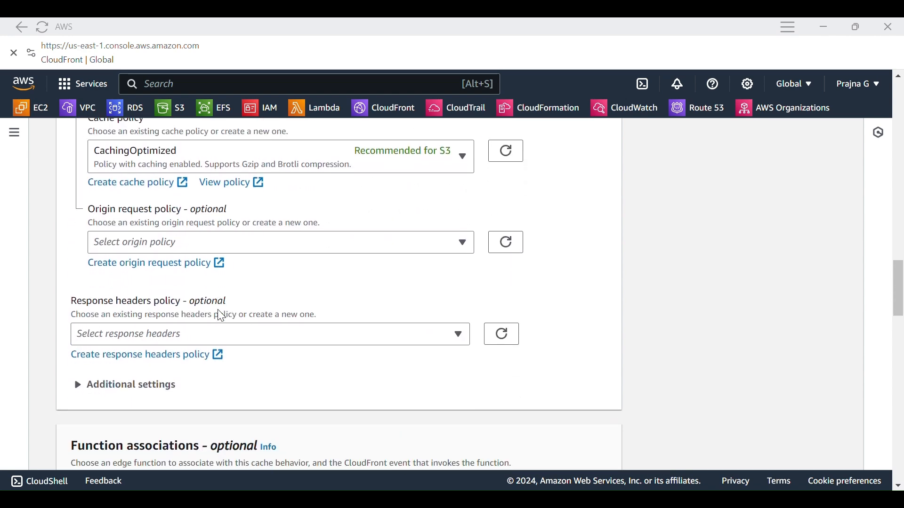
scroll(221, 316, down, 3)
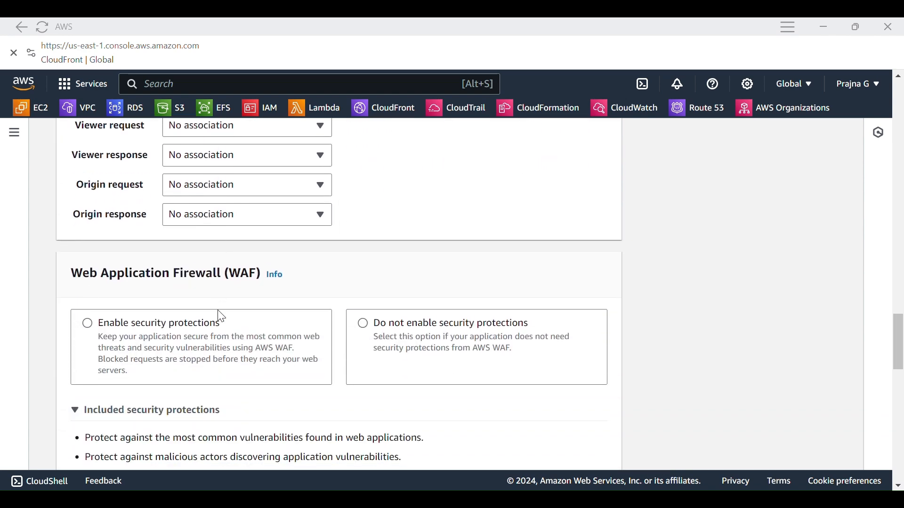
click(368, 330)
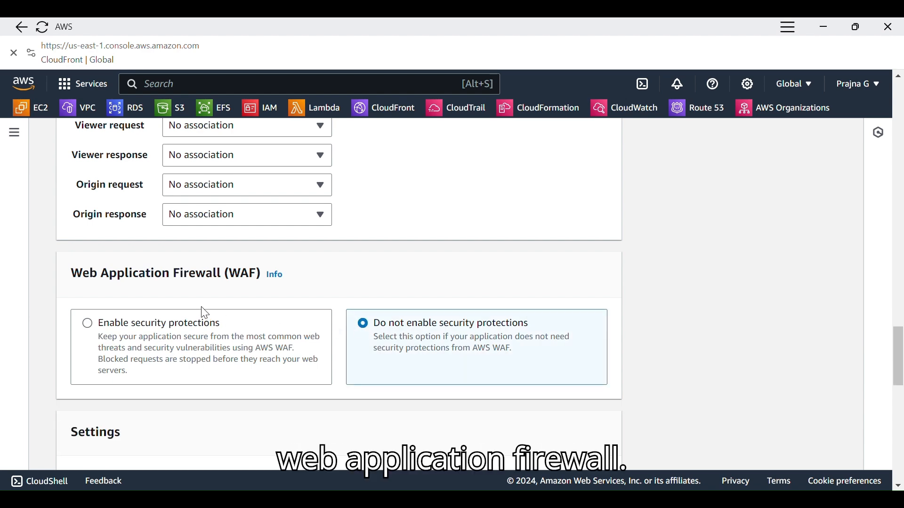
Set the default root object to index.html and create the distribution
scroll(204, 313, down, 8)
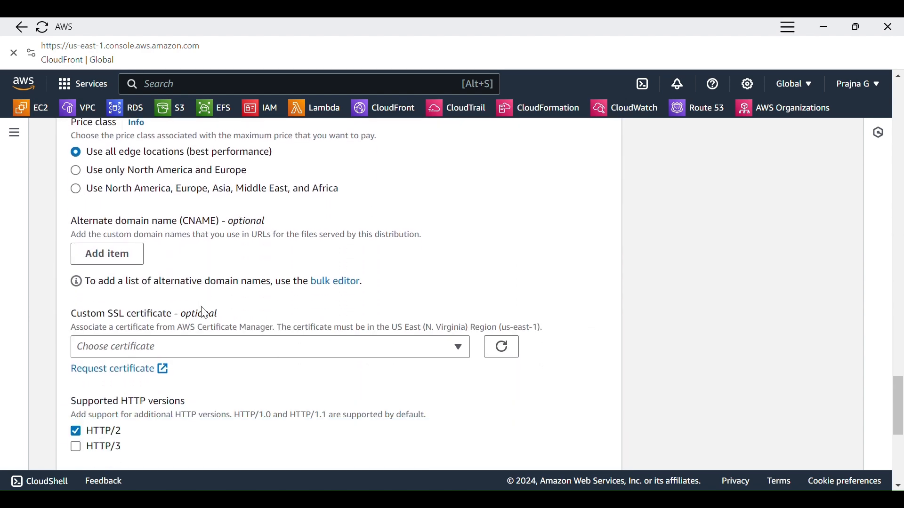
scroll(204, 313, down, 6)
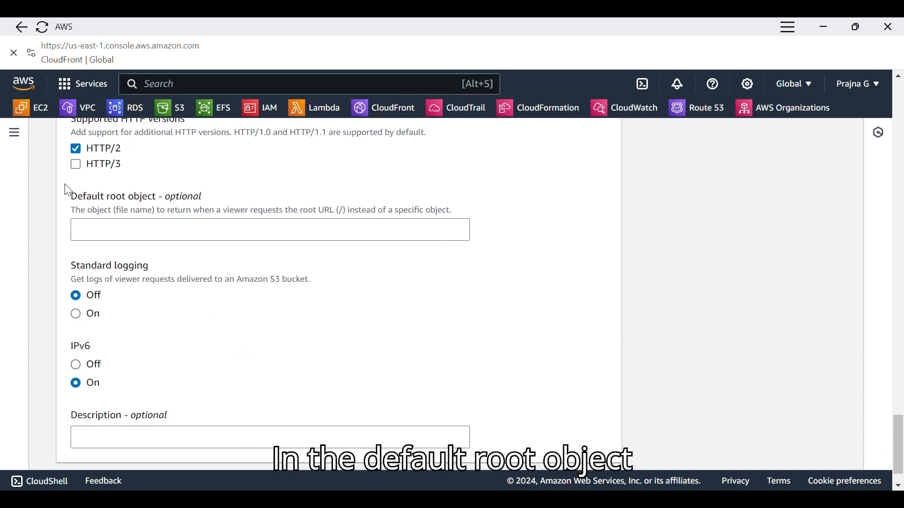
click(140, 227)
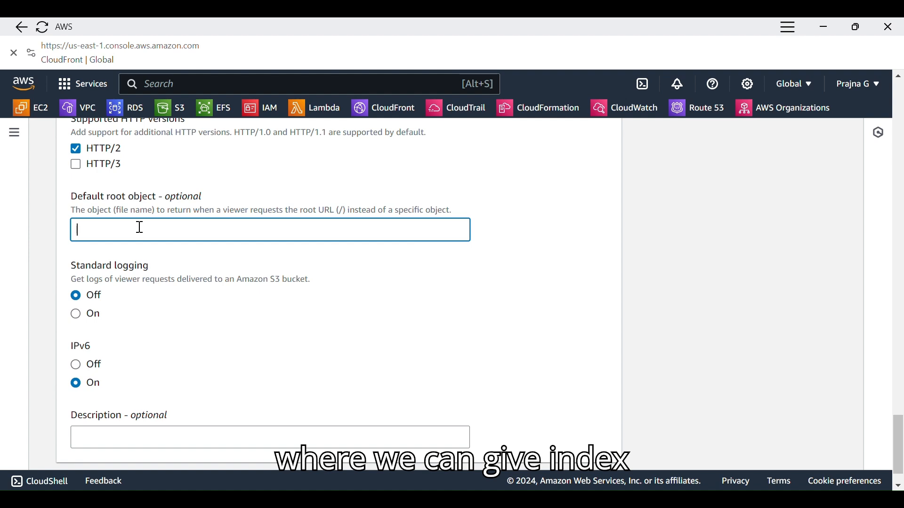
text(index)
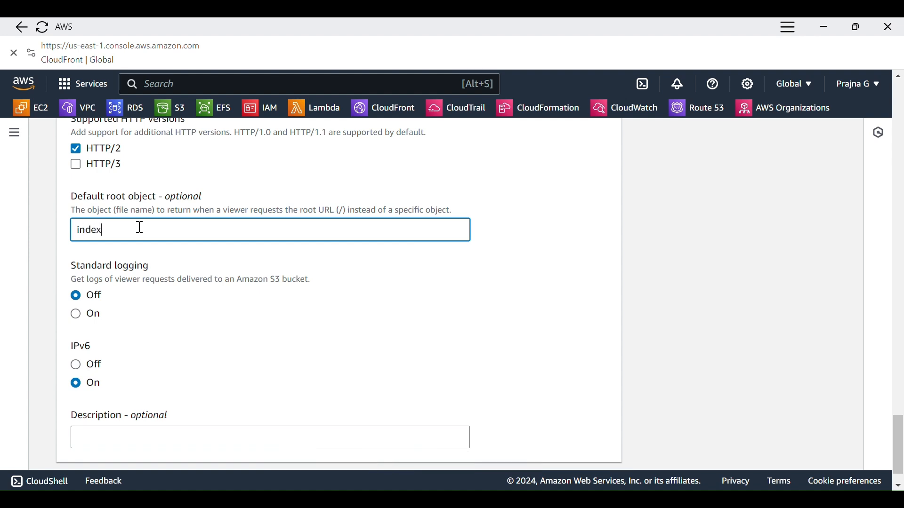
text(.html)
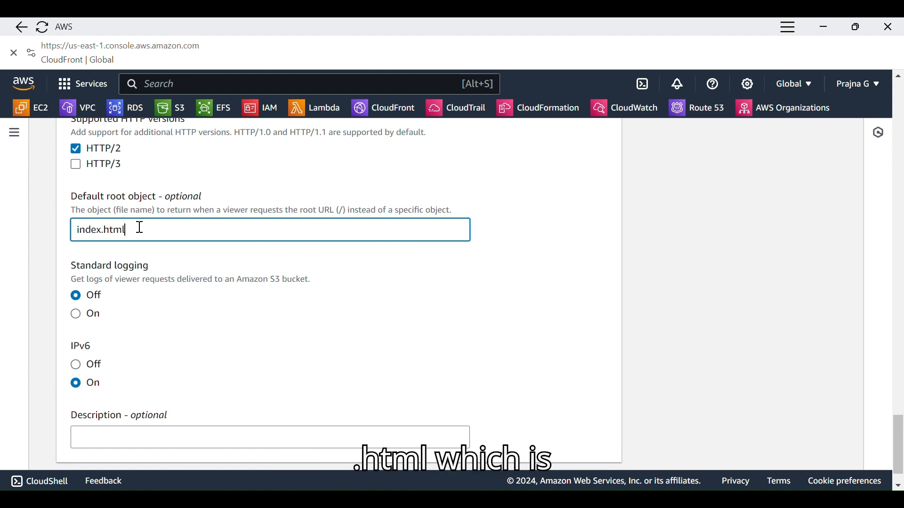
scroll(140, 227, down, 1)
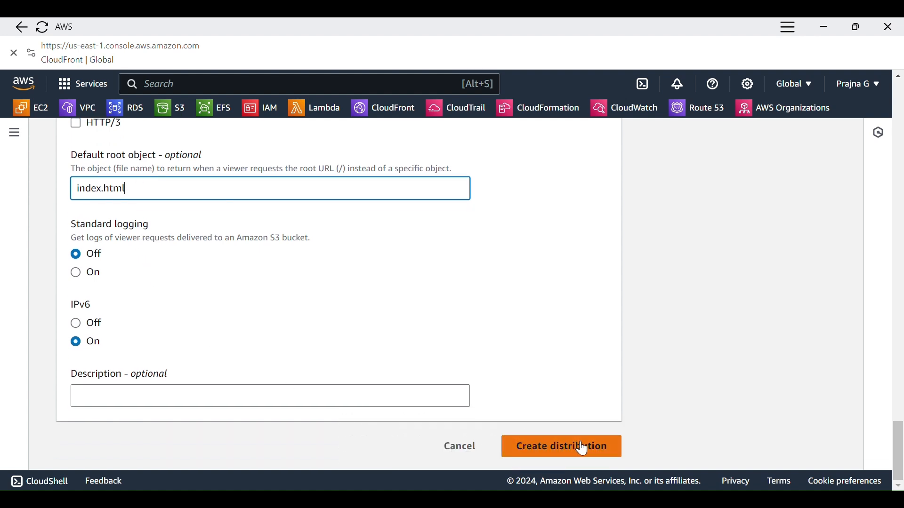
click(584, 449)
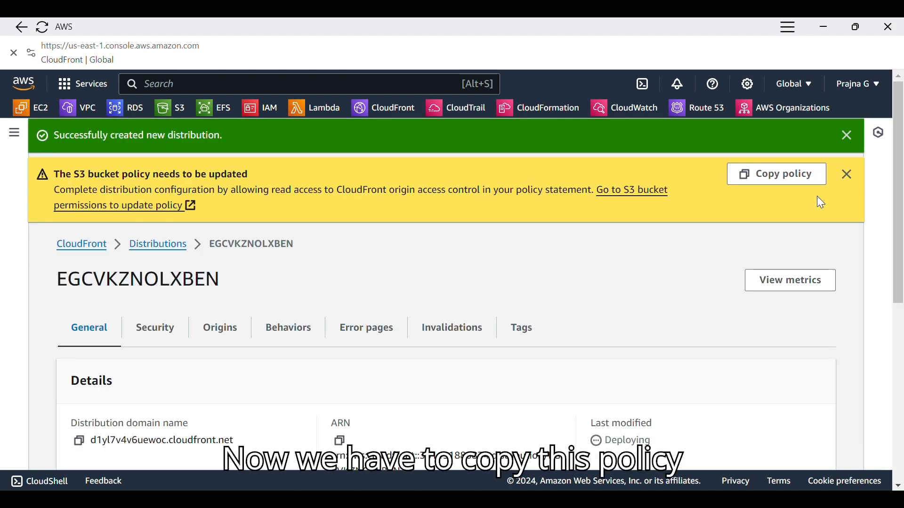
Copy the new distribution's policy statement and open the permissions of the cf-demo013 bucket in the S3 console
click(792, 177)
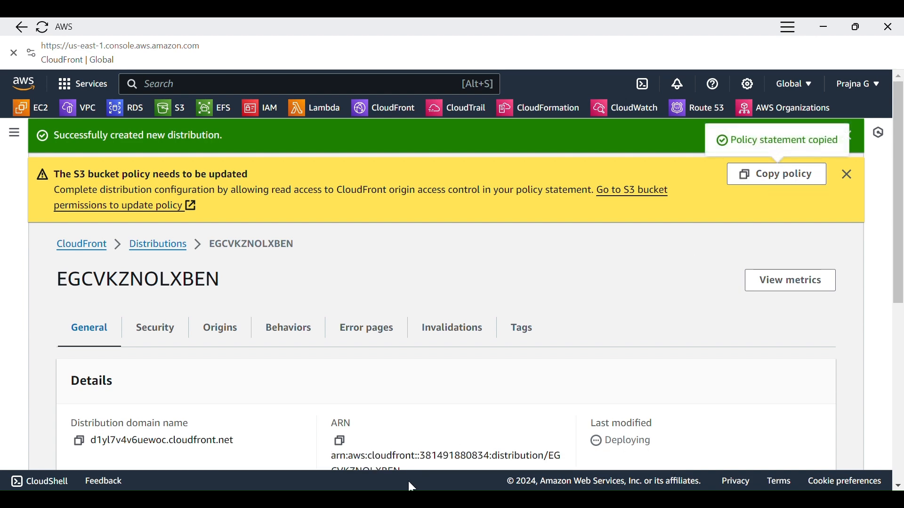
mouse_move(351, 499)
click(403, 440)
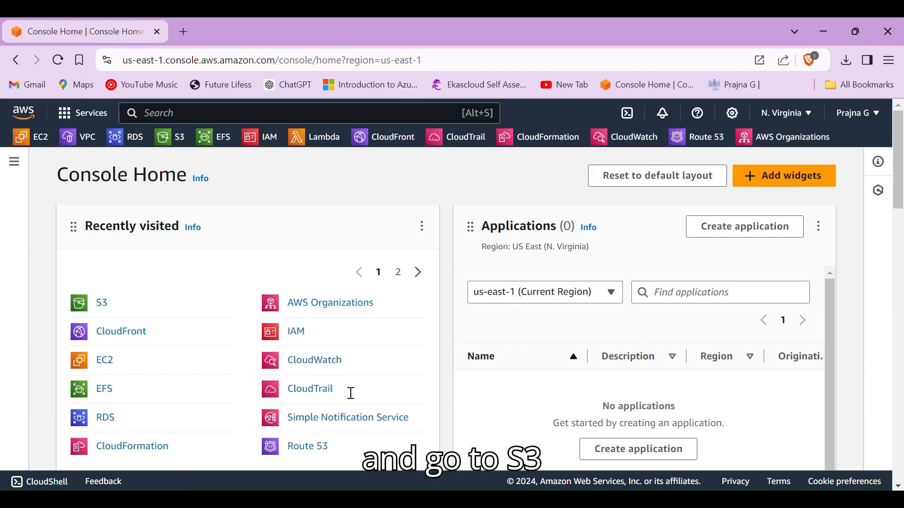
click(106, 305)
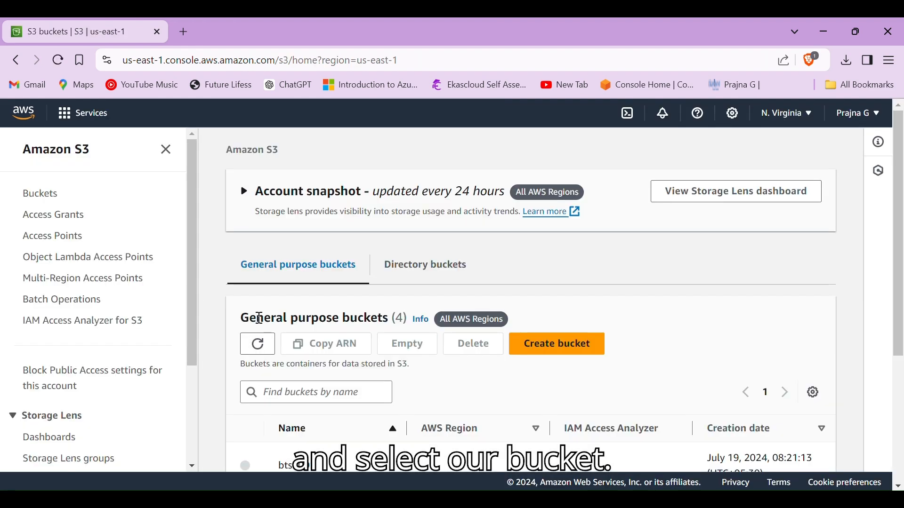
scroll(258, 323, down, 3)
click(287, 401)
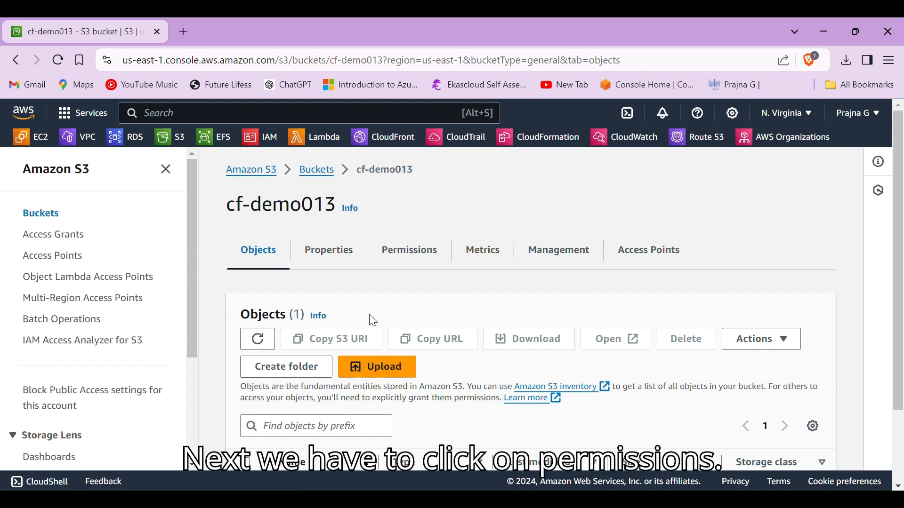
click(425, 262)
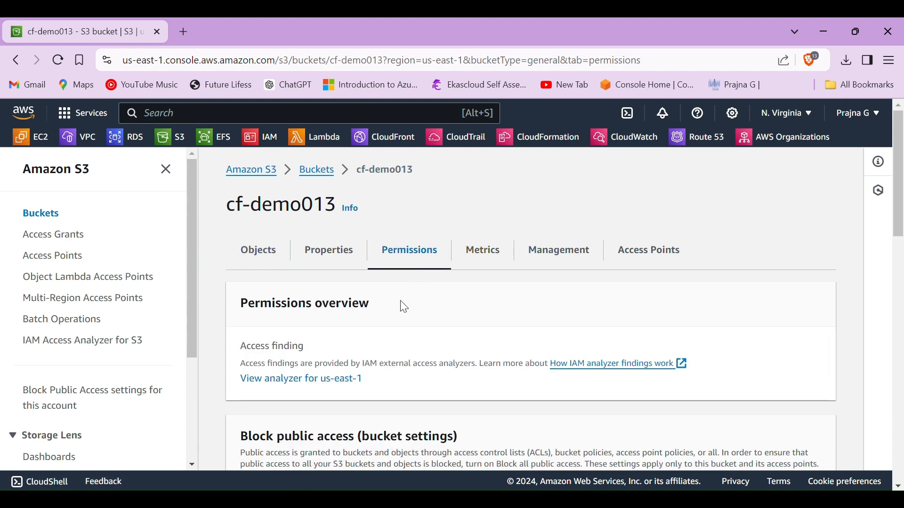
Edit the cf-demo013 bucket policy, paste the copied CloudFront policy statement into it and save the changes
scroll(400, 307, down, 8)
scroll(401, 306, down, 2)
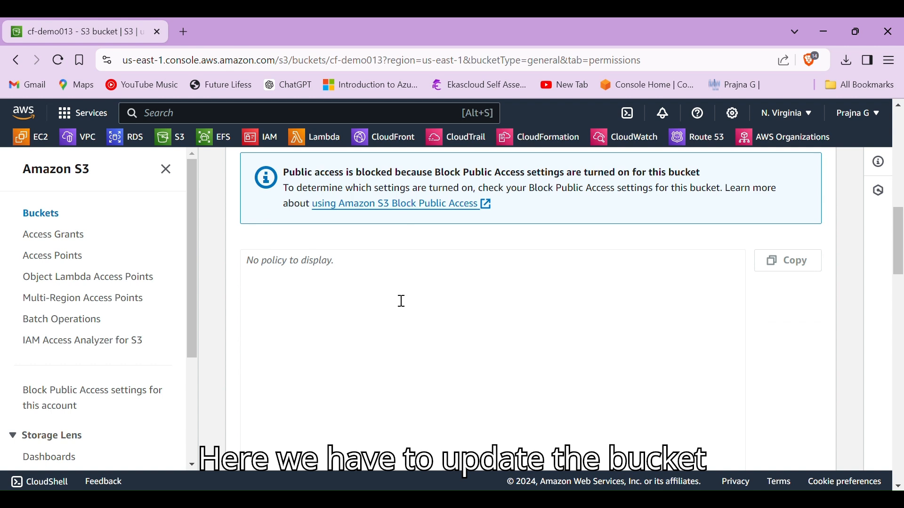
scroll(391, 315, up, 1)
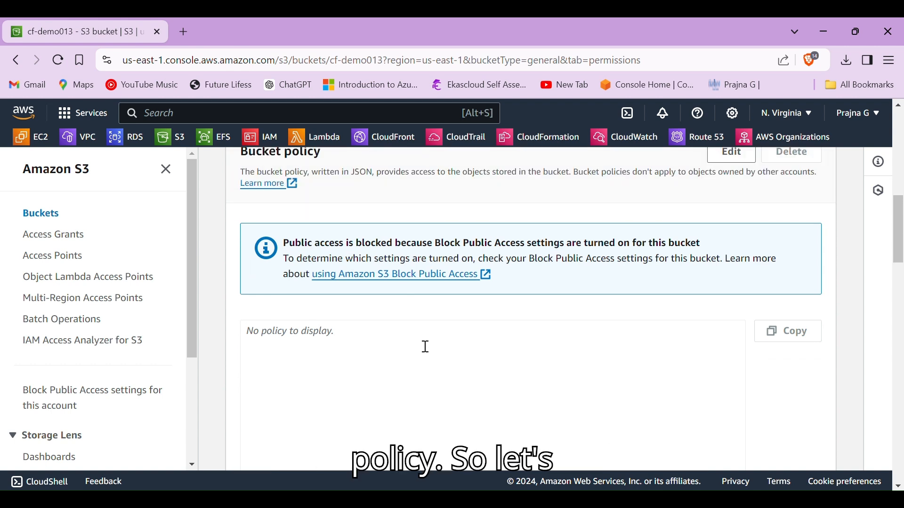
scroll(429, 306, up, 3)
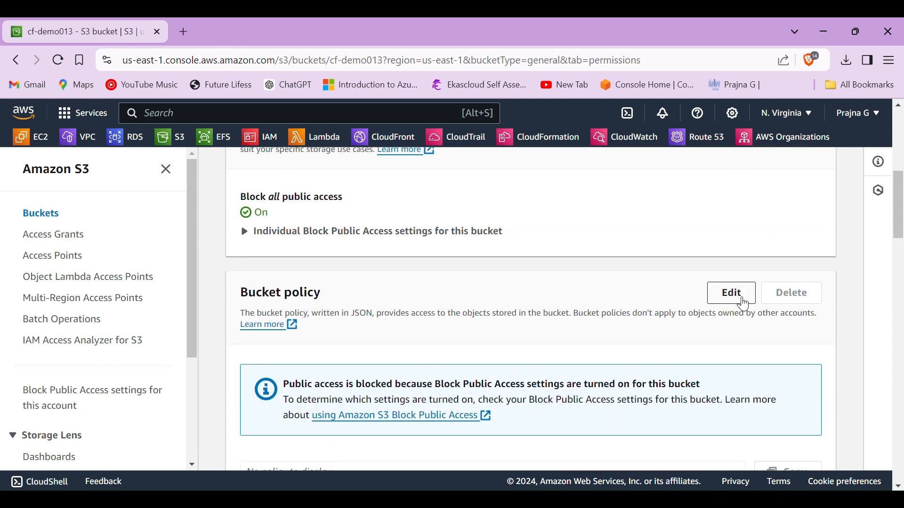
click(744, 304)
scroll(385, 337, down, 3)
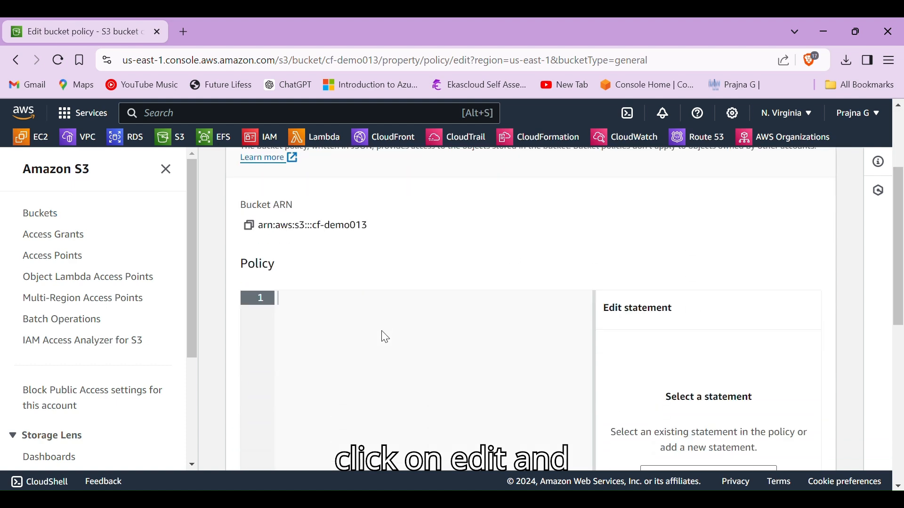
click(300, 298)
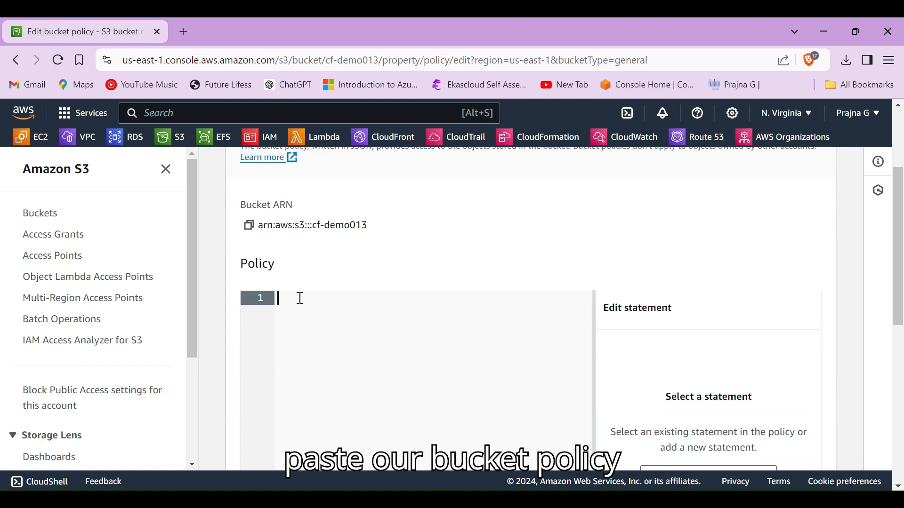
key(ctrl+v)
scroll(301, 298, down, 6)
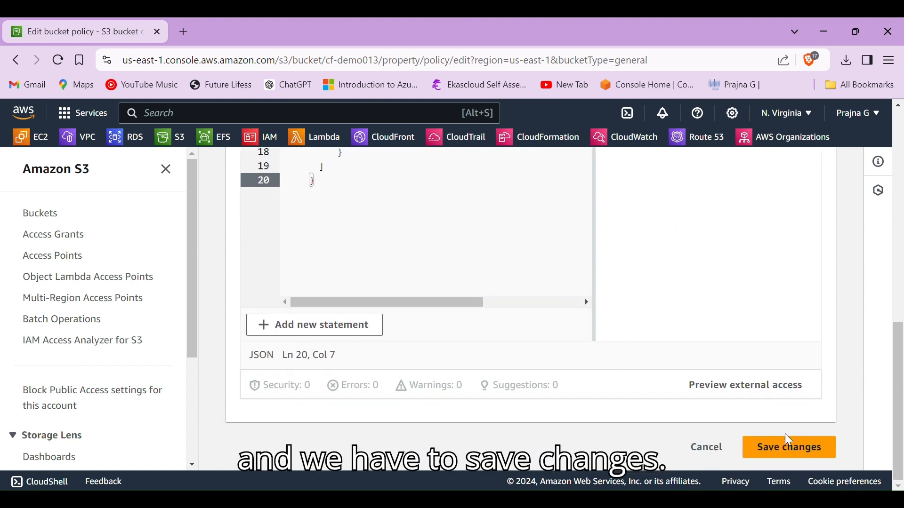
click(789, 450)
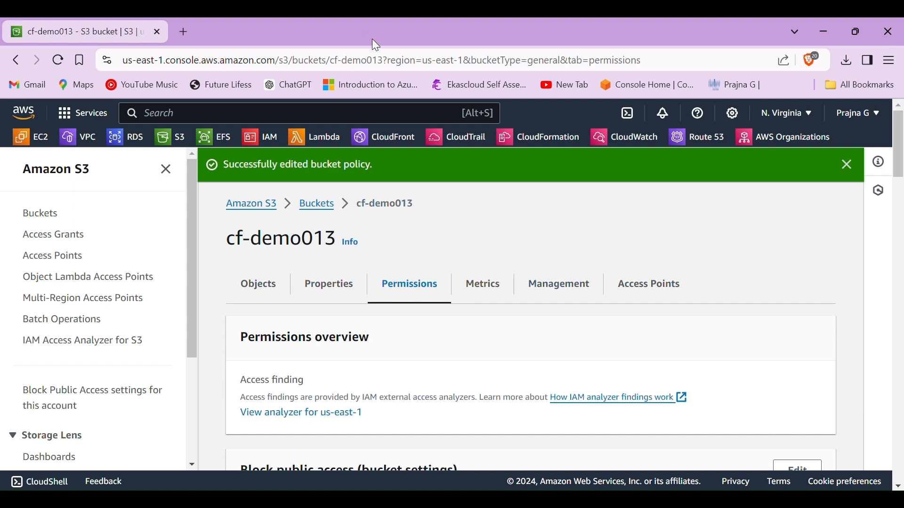
Switch back to the CloudFront distribution's details and copy its distribution domain name
scroll(598, 384, down, 5)
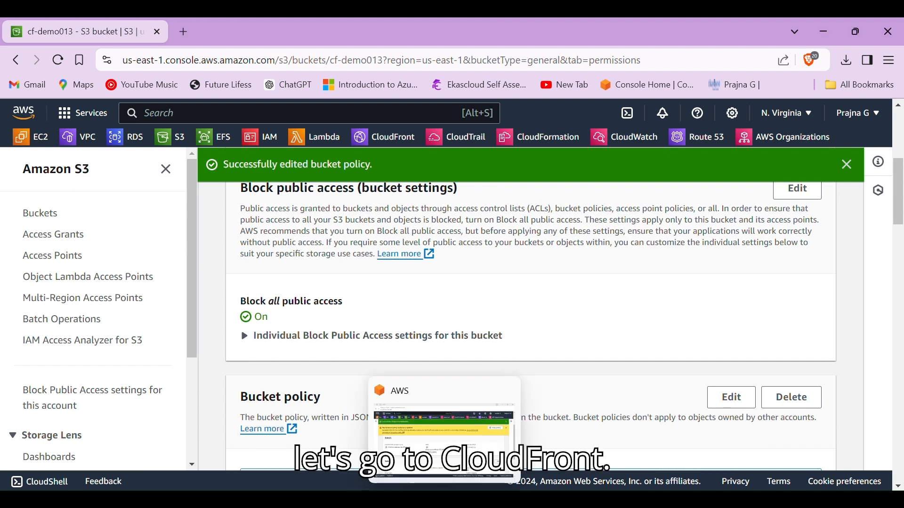
click(444, 500)
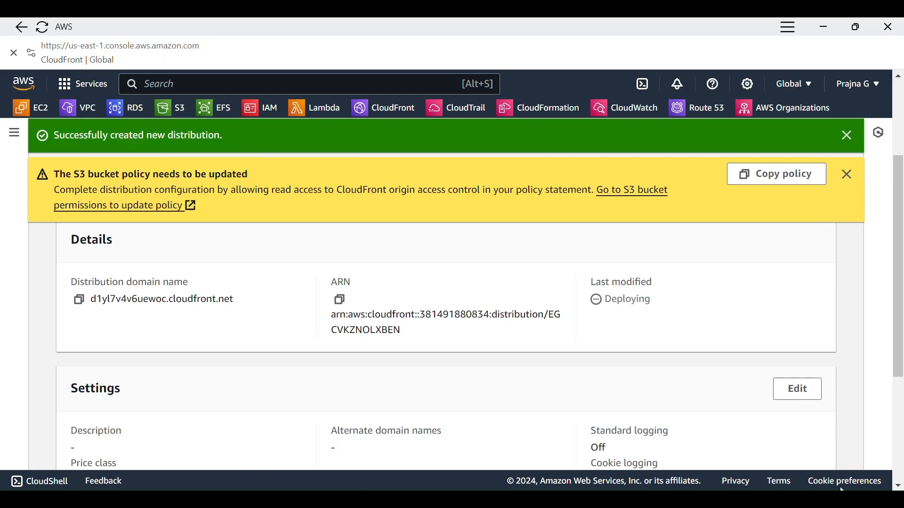
click(79, 304)
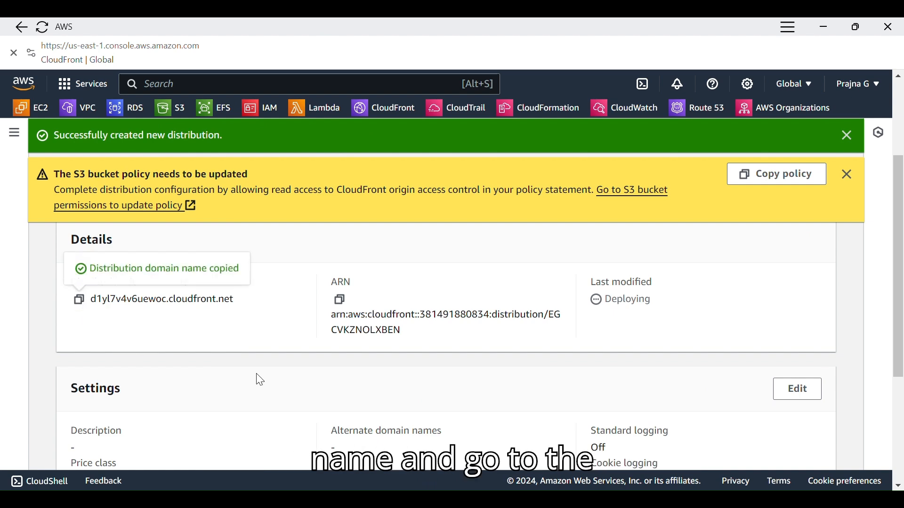
Load the copied distribution domain name in a new browser tab and look over the hosted page
mouse_move(350, 498)
click(384, 442)
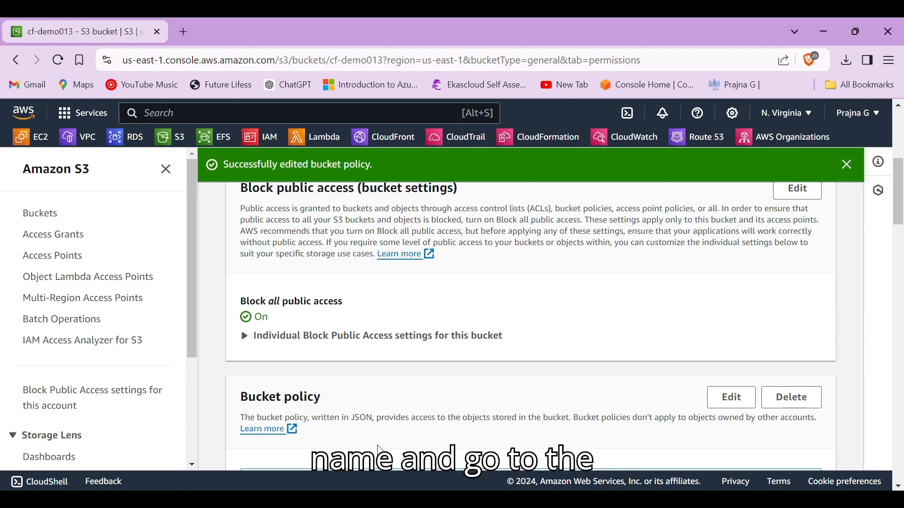
click(184, 32)
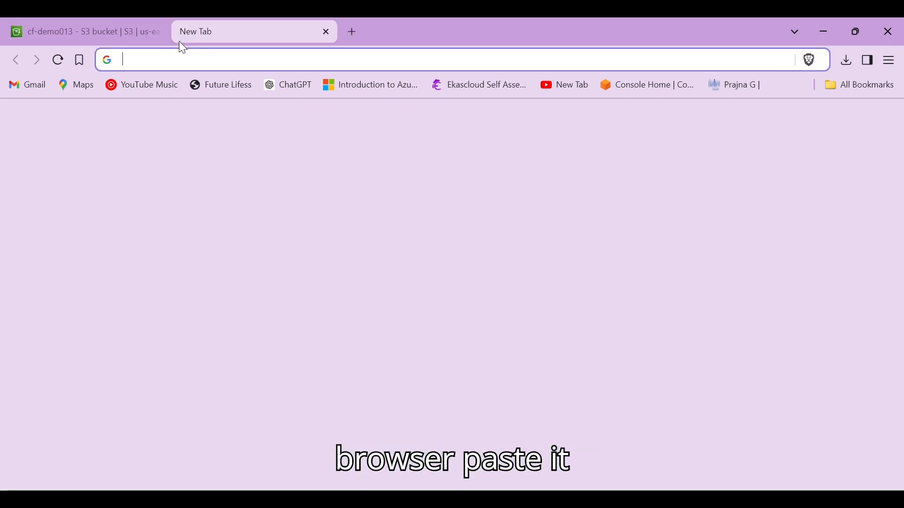
key(ctrl+v)
key(Return)
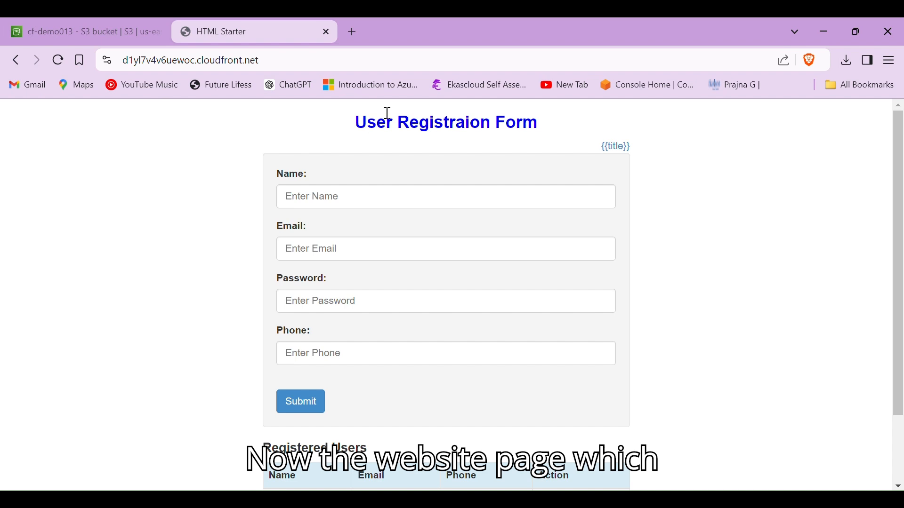
scroll(368, 162, down, 2)
scroll(368, 159, up, 2)
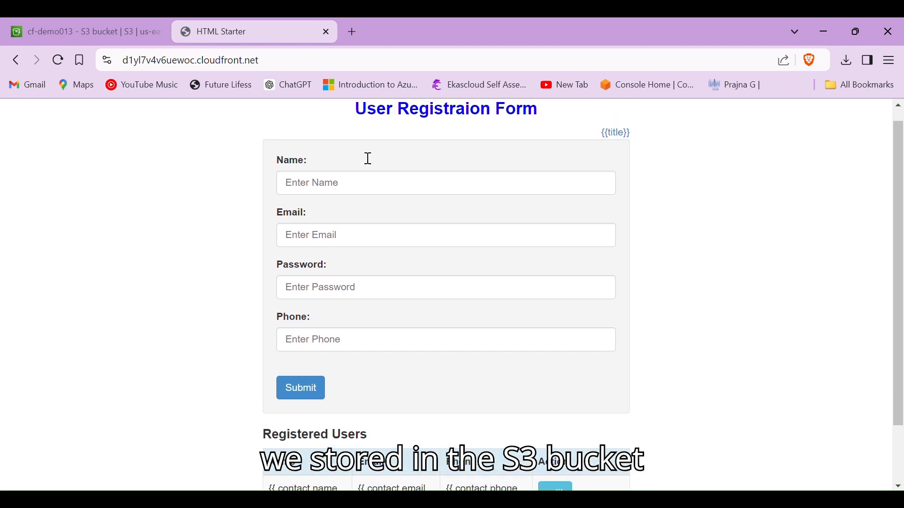